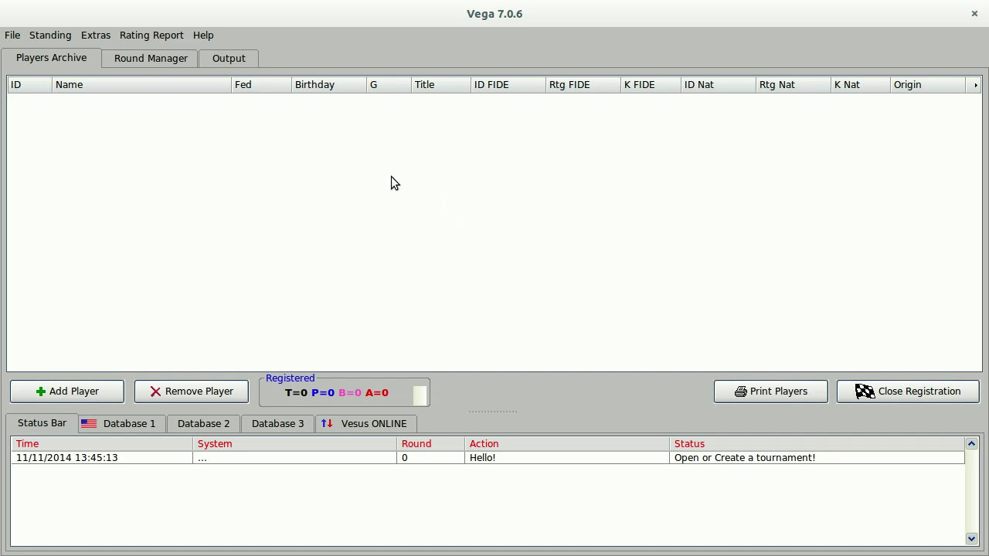
Start a new tournament named G30ACTION, held in Columbia, with federation USA.
click(12, 35)
click(39, 53)
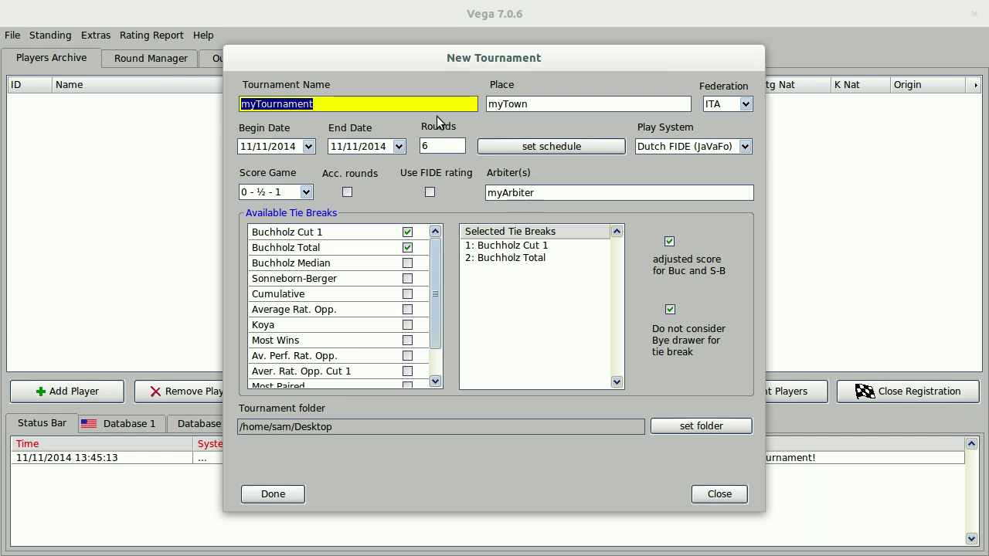
text(G)
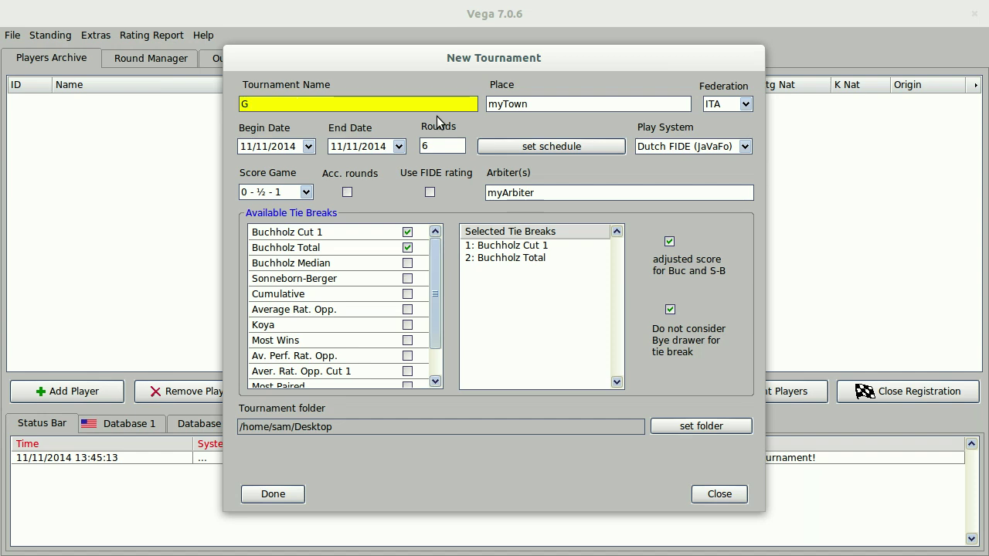
text(30ACTION)
key(Tab)
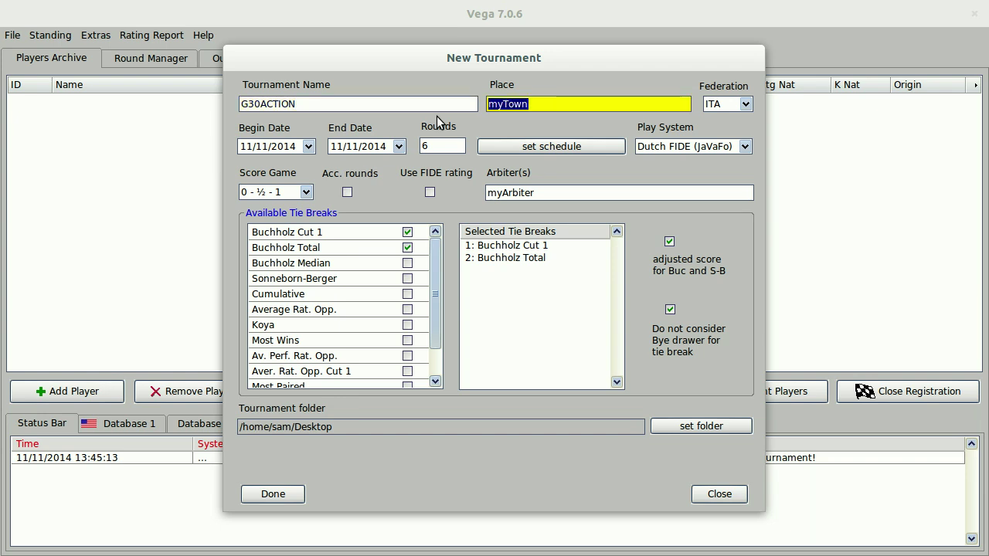
text(Columbia)
key(Tab)
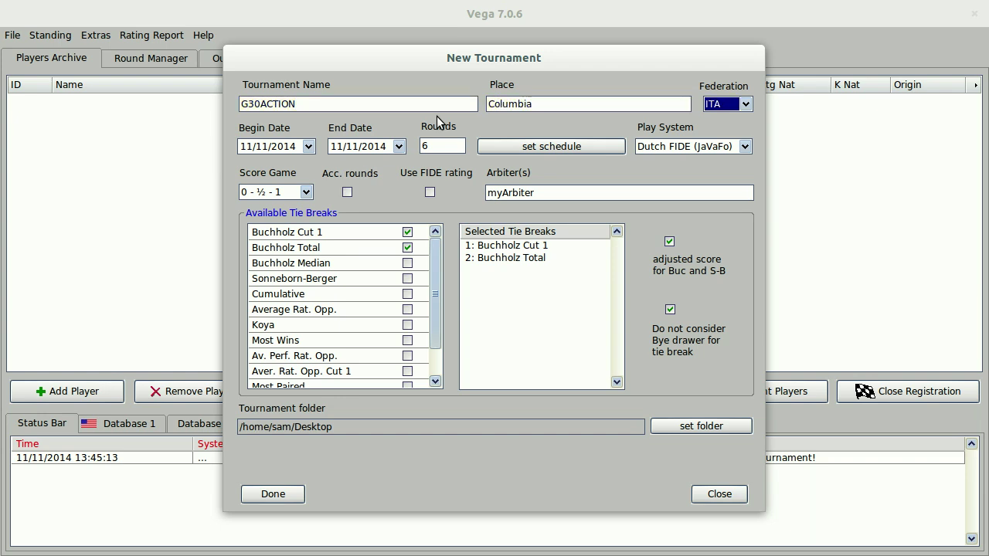
key(s)
key(a)
click(745, 104)
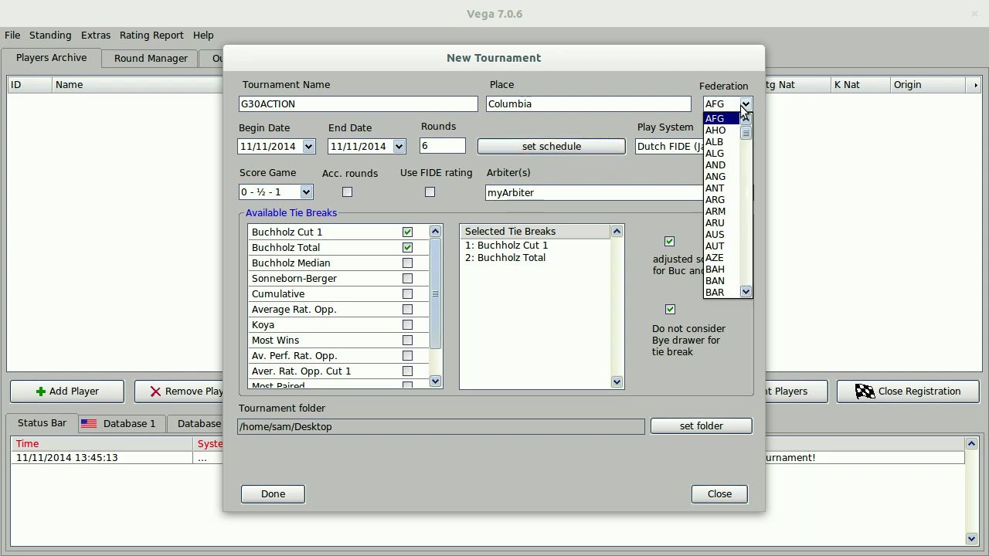
click(714, 153)
click(745, 104)
scroll(725, 294, down, 10)
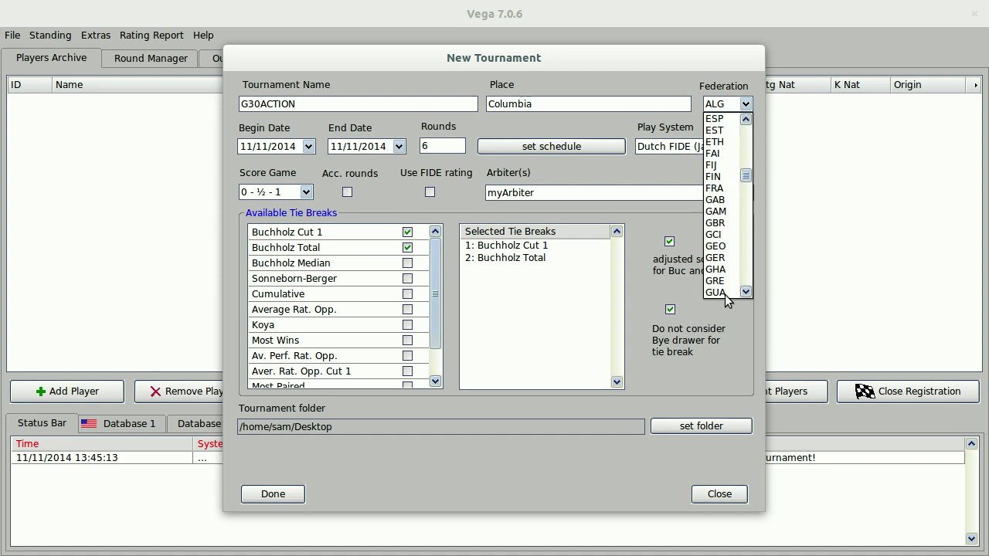
drag(746, 179, 750, 277)
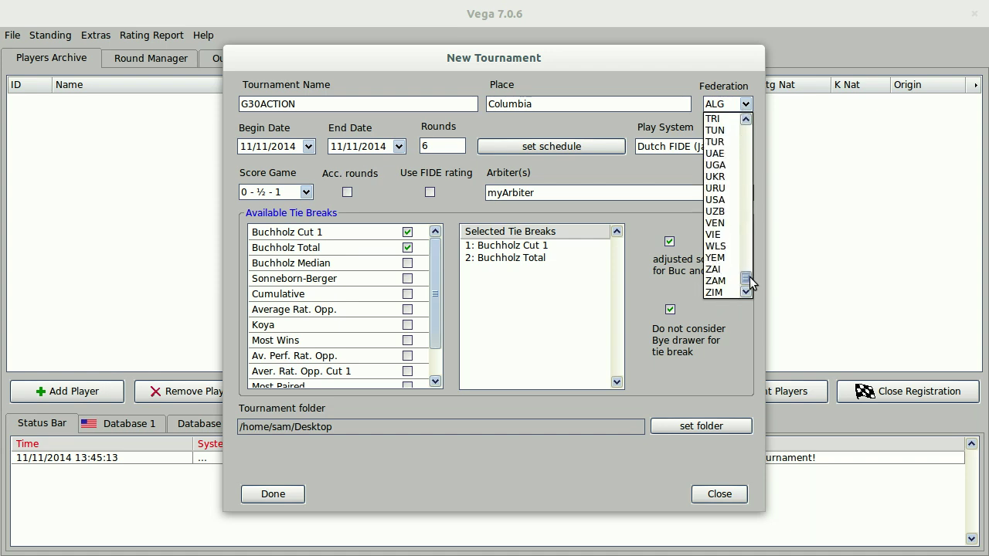
click(726, 200)
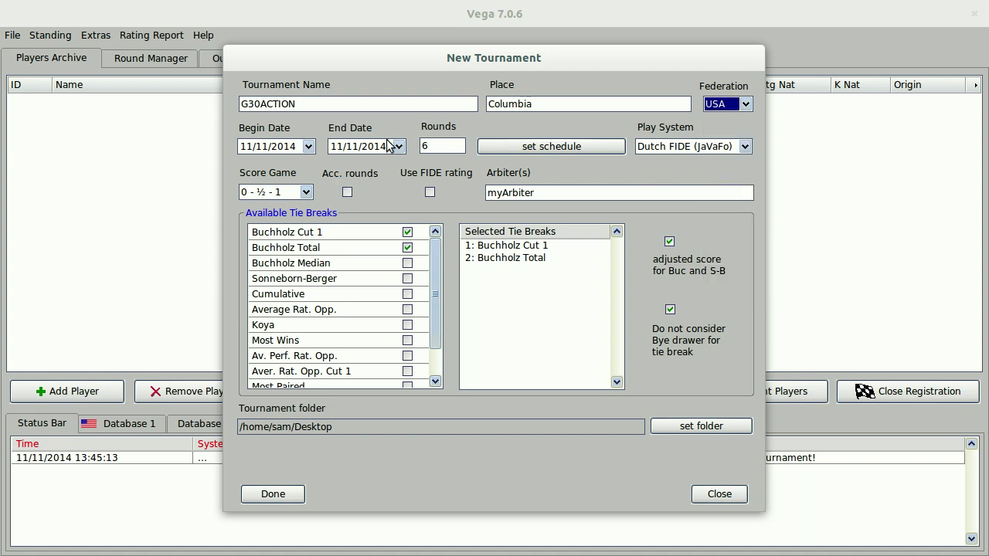
Choose Swiss USCF pairing, 5 rounds and 0-½-1 scoring, and enter the arbiter's name.
click(701, 147)
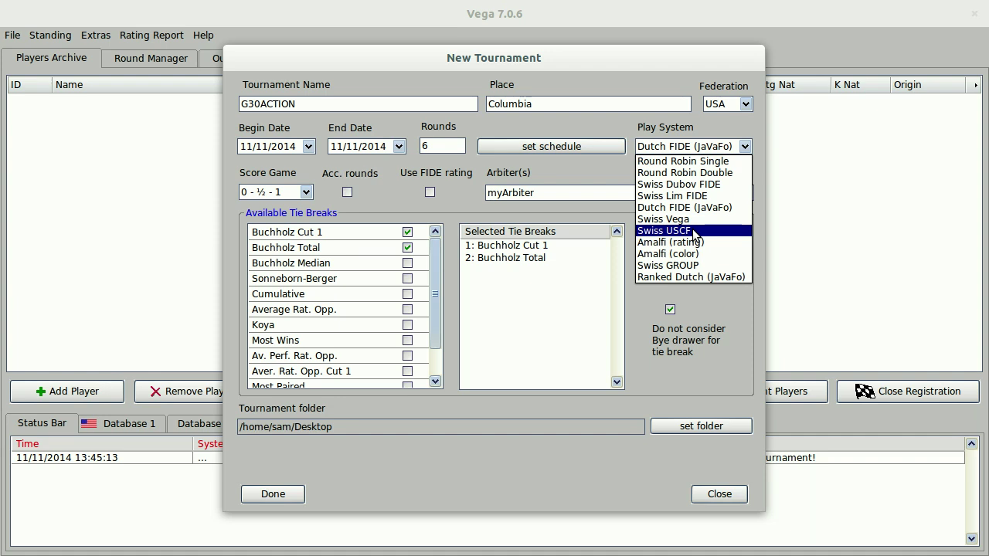
click(694, 232)
click(436, 145)
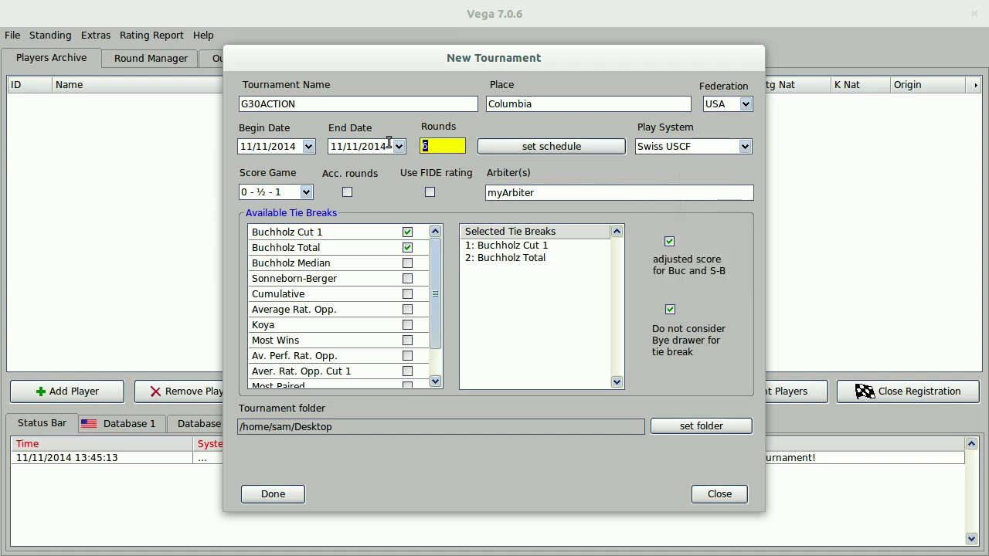
text(5)
click(305, 193)
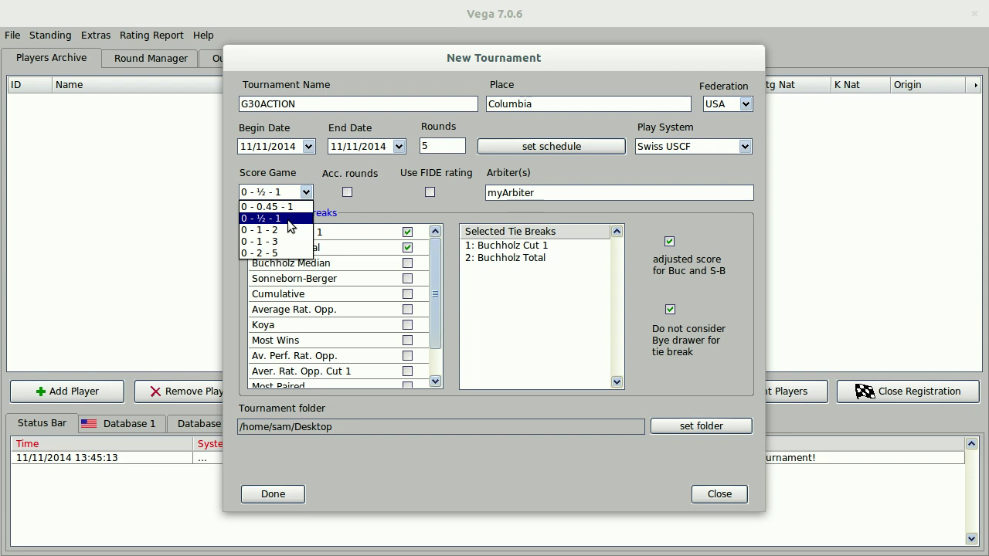
click(289, 219)
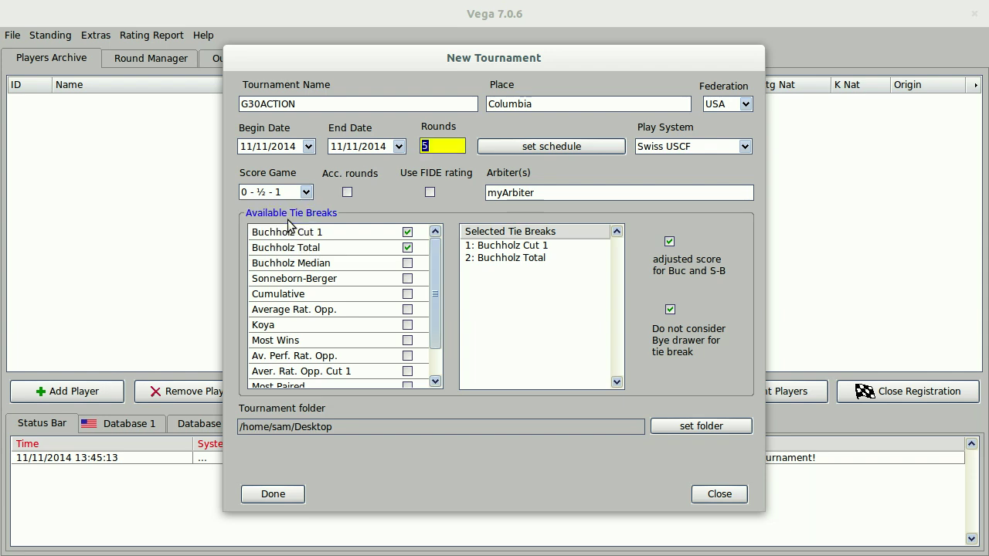
key(Tab)
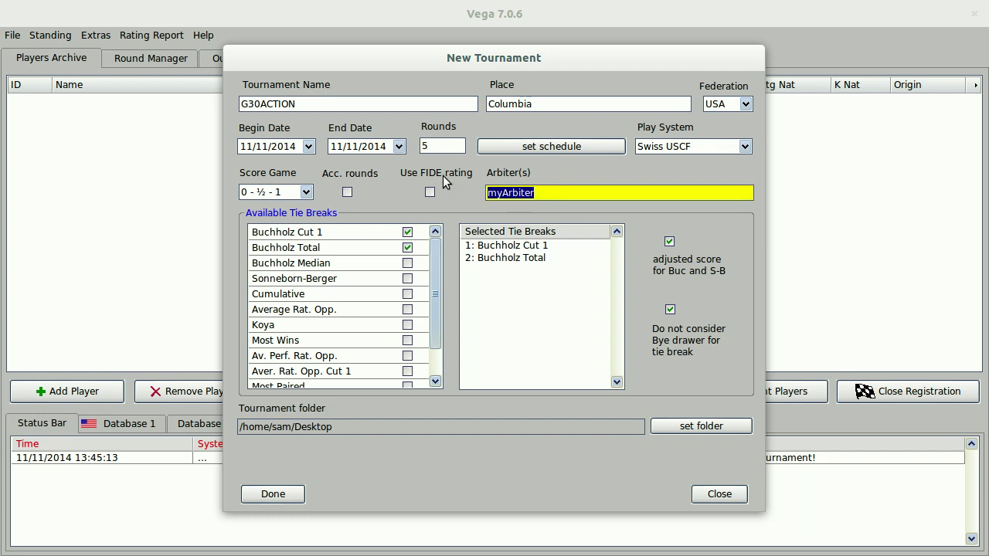
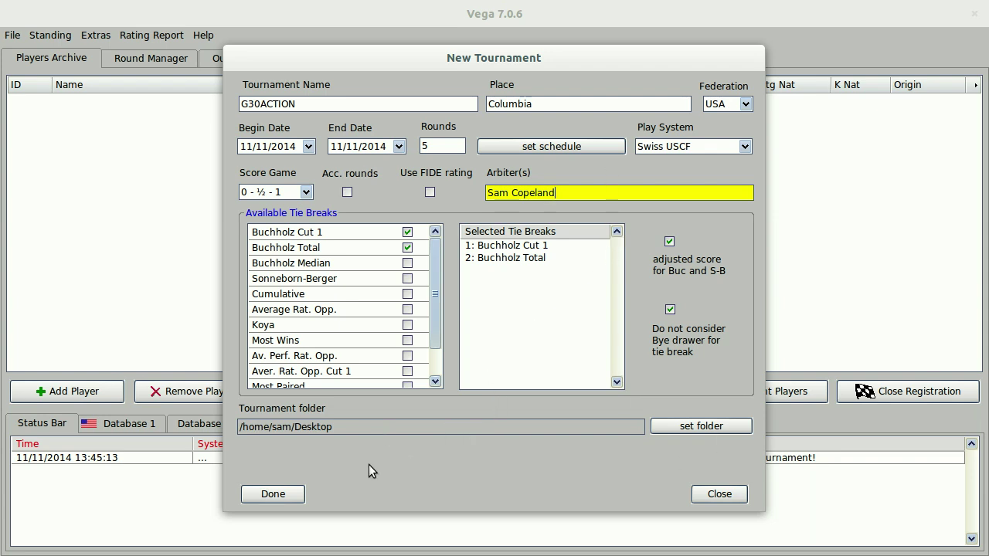
Create the tournament and add a player, entering the name in capitals with federation USA.
click(296, 497)
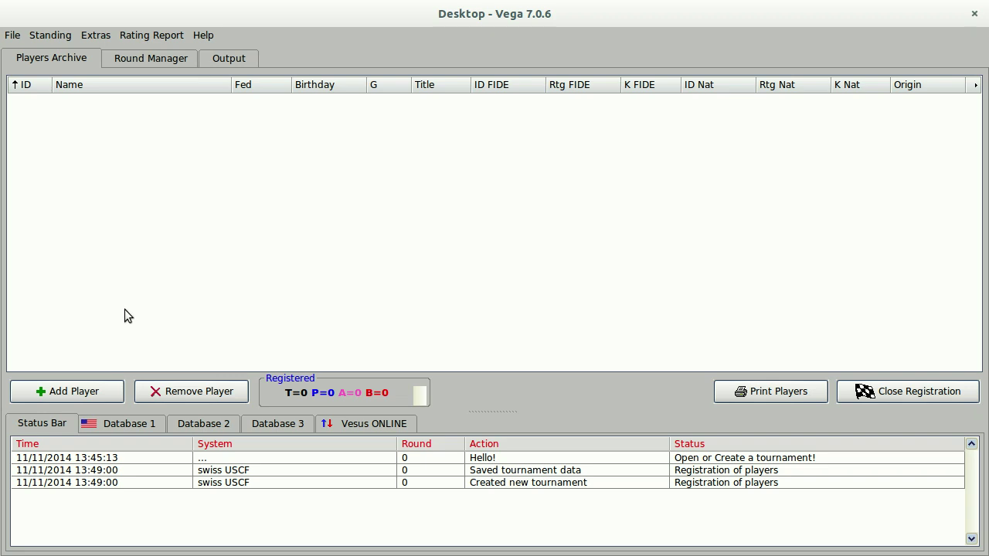
click(101, 388)
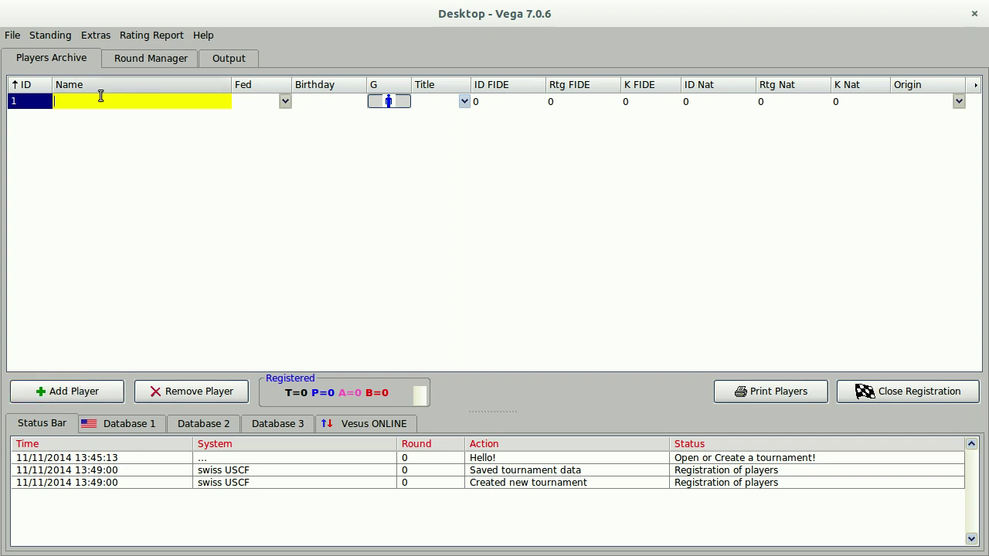
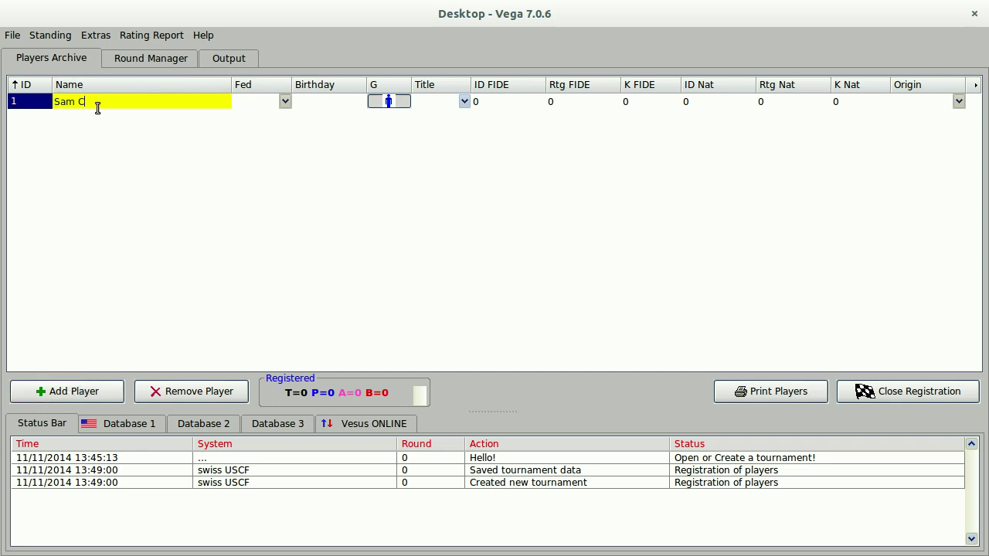
text(AM COPELAND)
key(Tab)
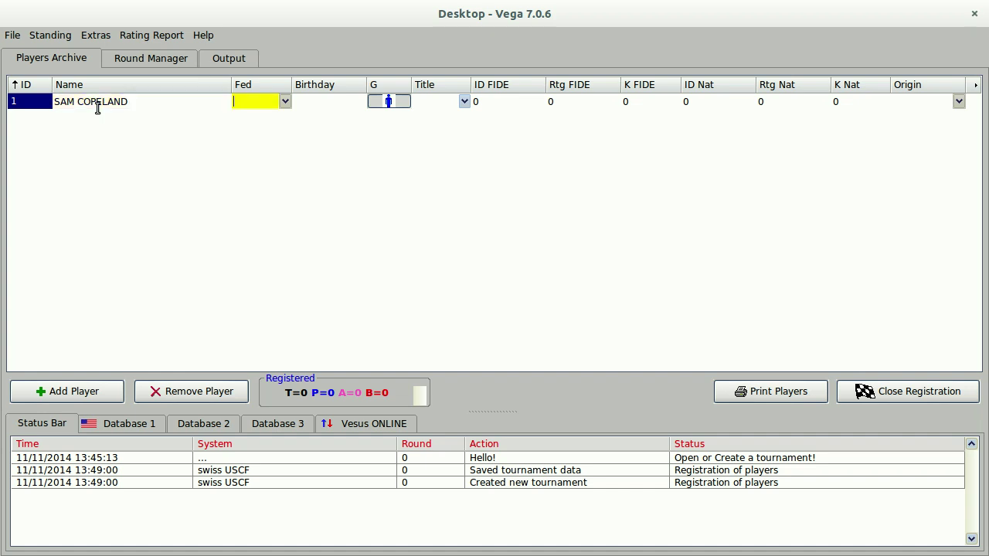
text(USA)
key(Tab)
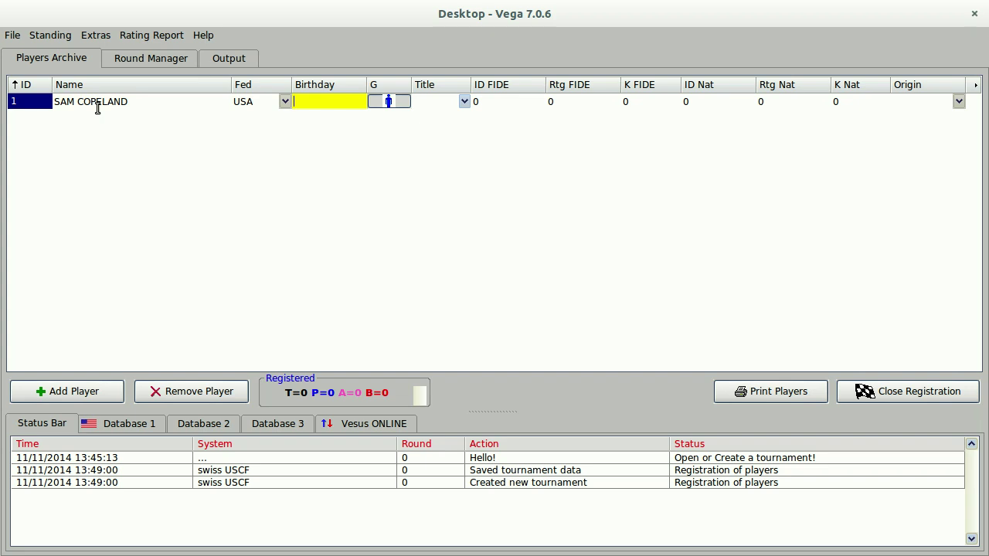
key(Tab)
Fill in the player's national ID, rating 2294 and origin PPA, then commit the entry.
key(Tab)
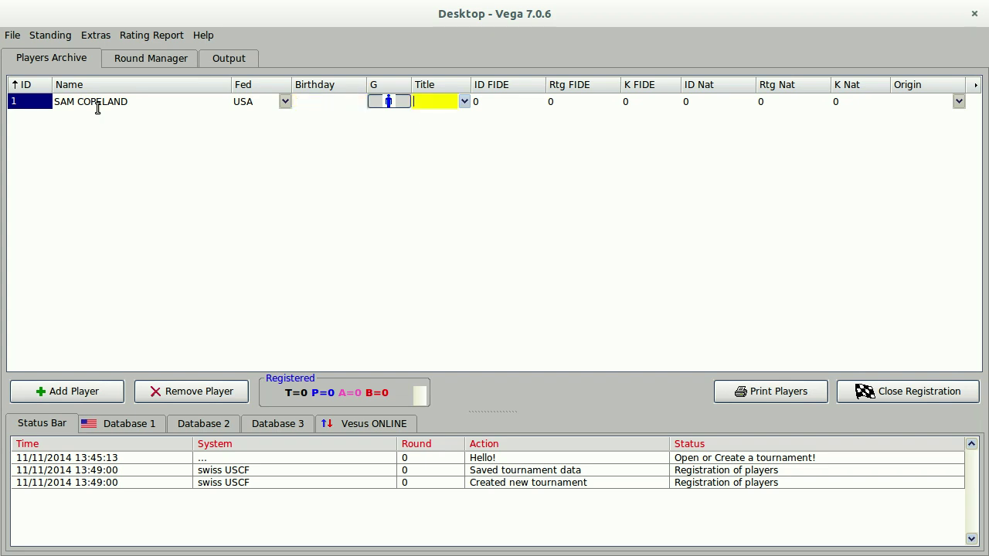
key(Tab)
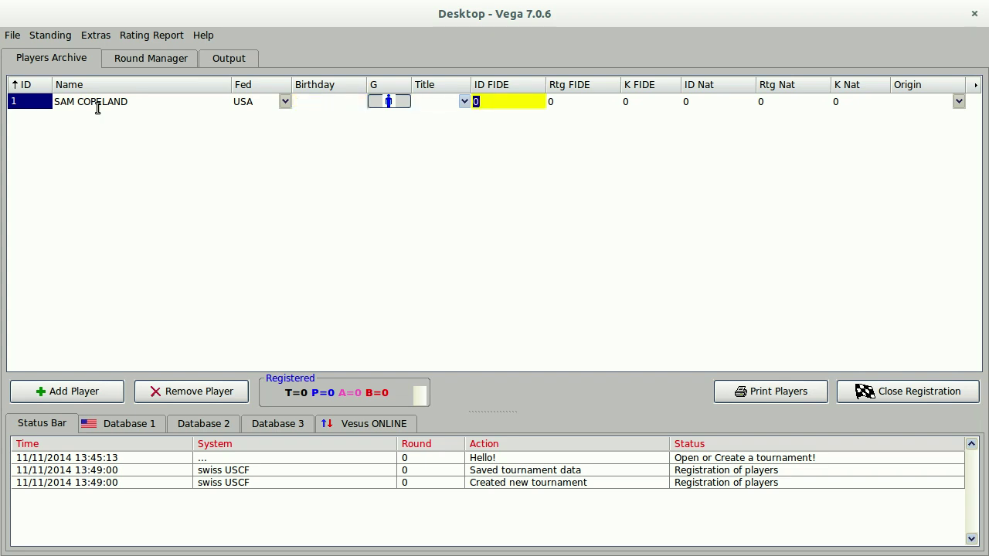
key(BackSpace)
key(Tab)
key(BackSpace)
key(Tab)
key(BackSpace)
key(Tab)
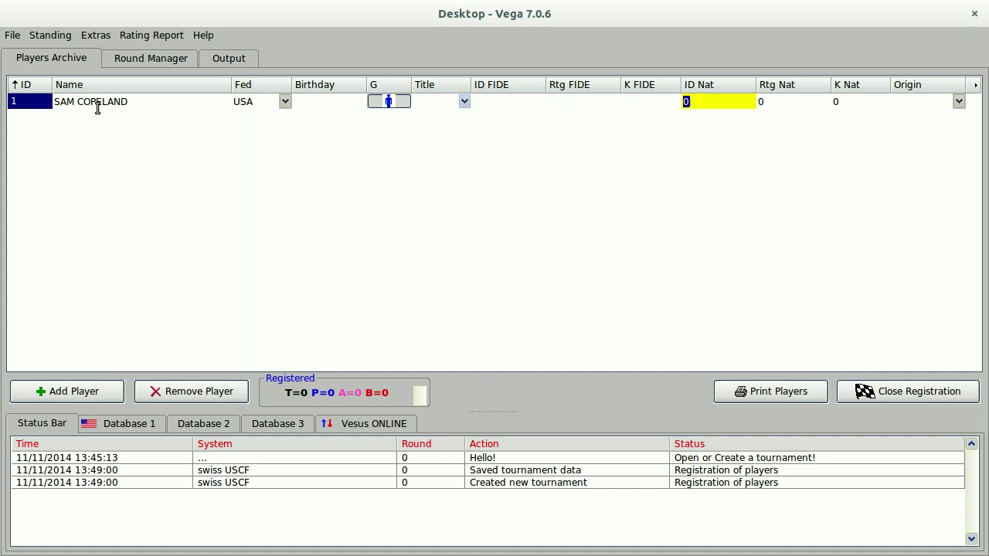
key(Tab)
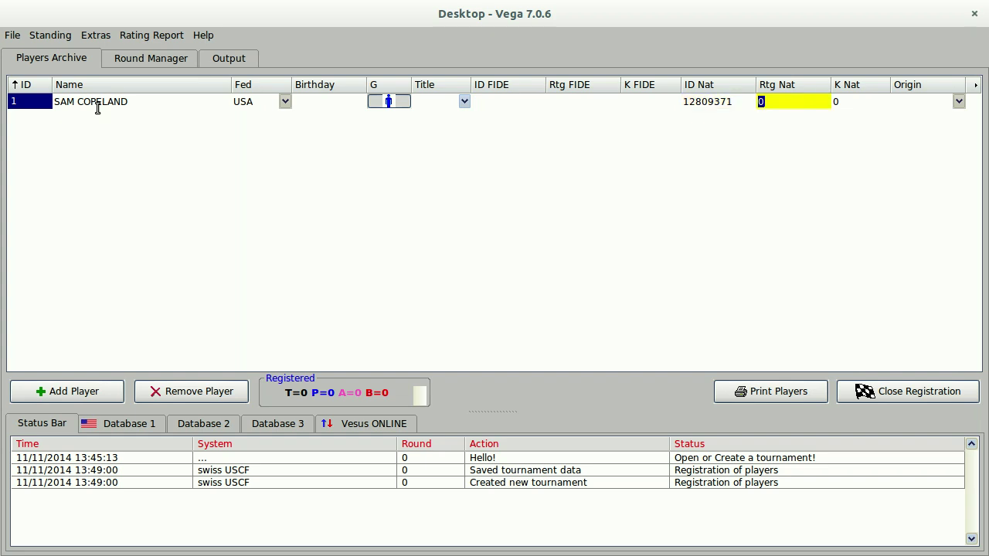
text(2294)
key(Tab)
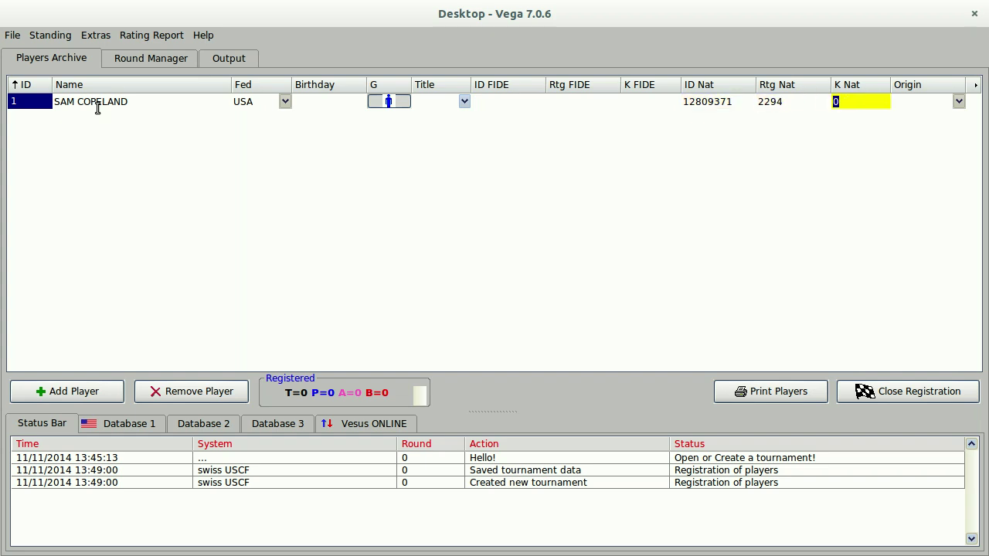
key(BackSpace)
key(Tab)
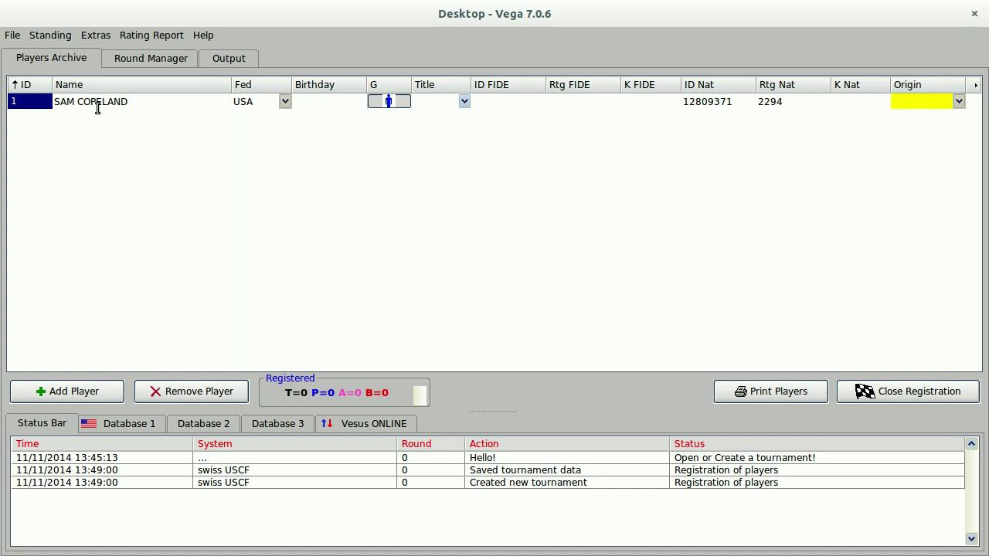
text(PPA)
key(Return)
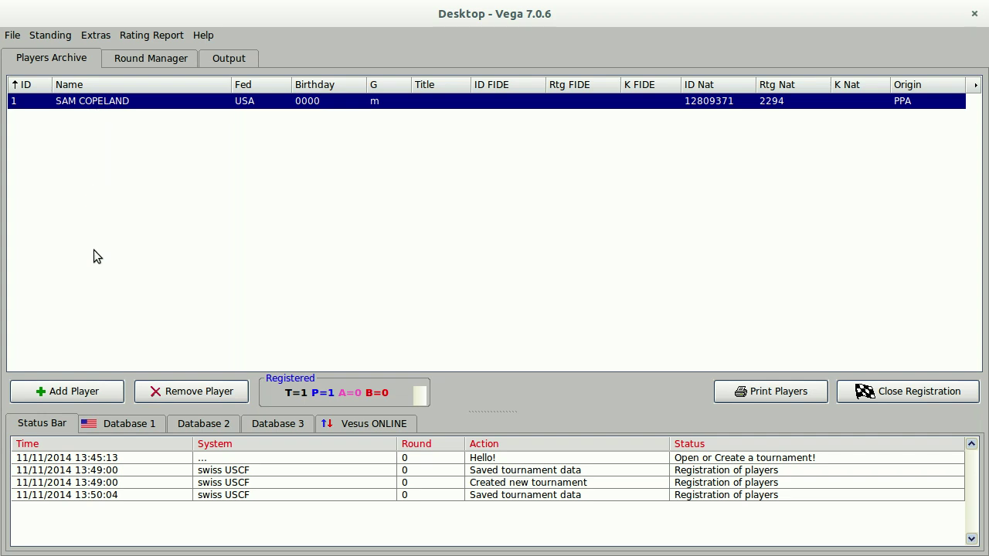
Import the USCF Regular rating archive RSQ1406T.TXT as the player lookup database.
click(139, 426)
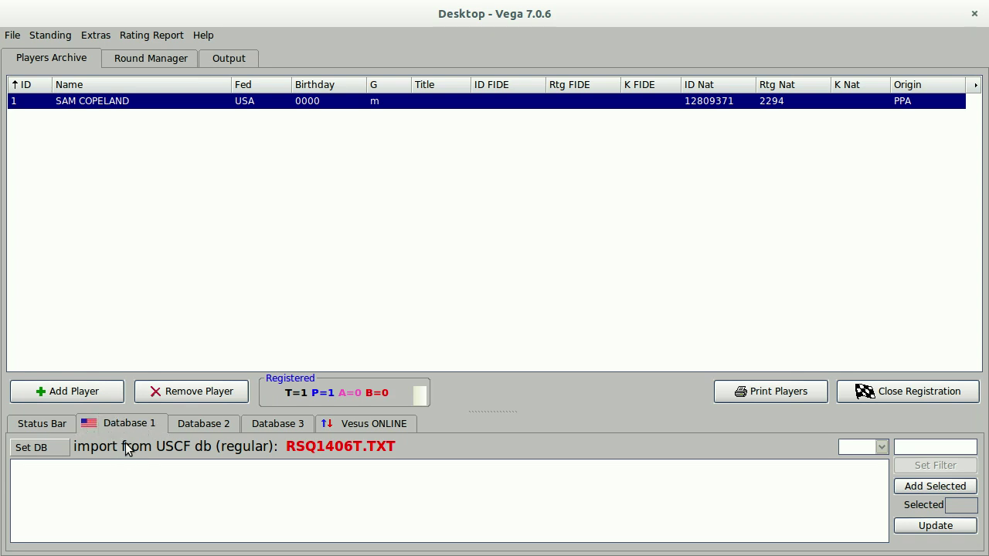
click(43, 450)
mouse_move(97, 302)
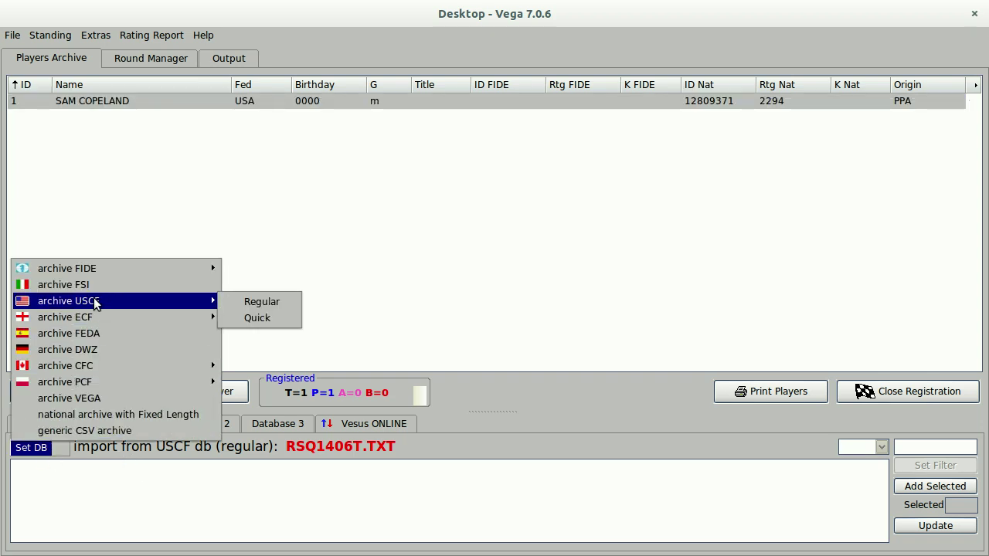
click(256, 304)
click(359, 307)
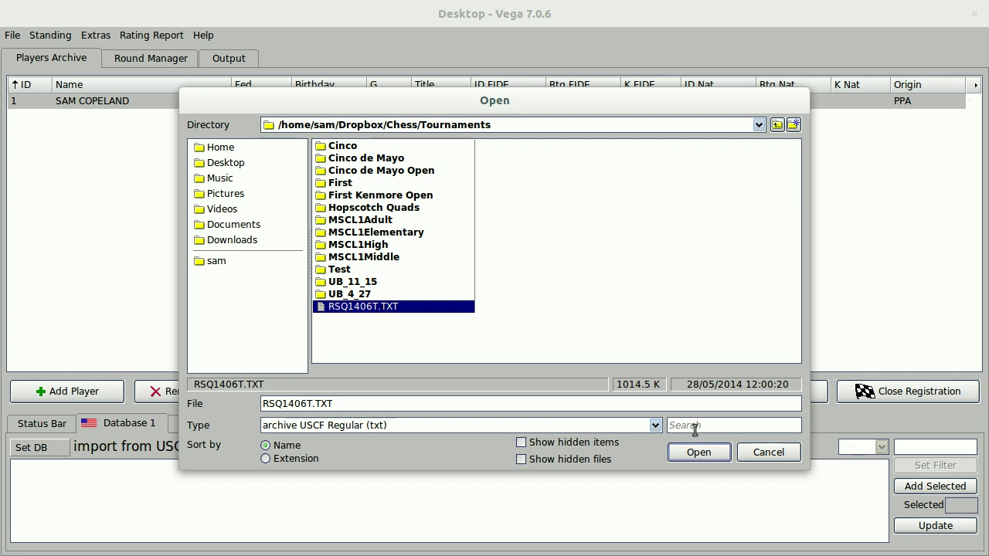
click(698, 453)
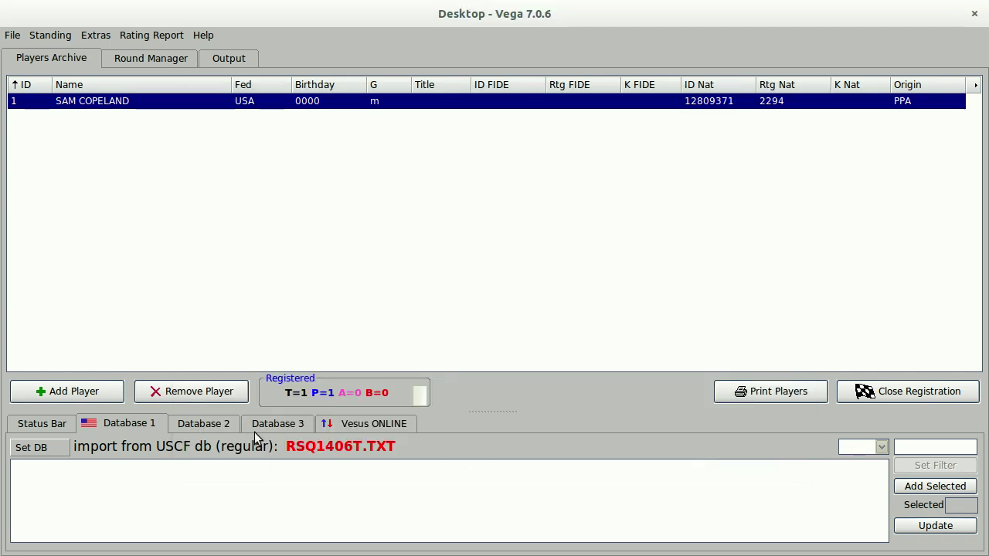
Search the rating list by surname and add players 2, 3 and 4 to the roster.
click(949, 447)
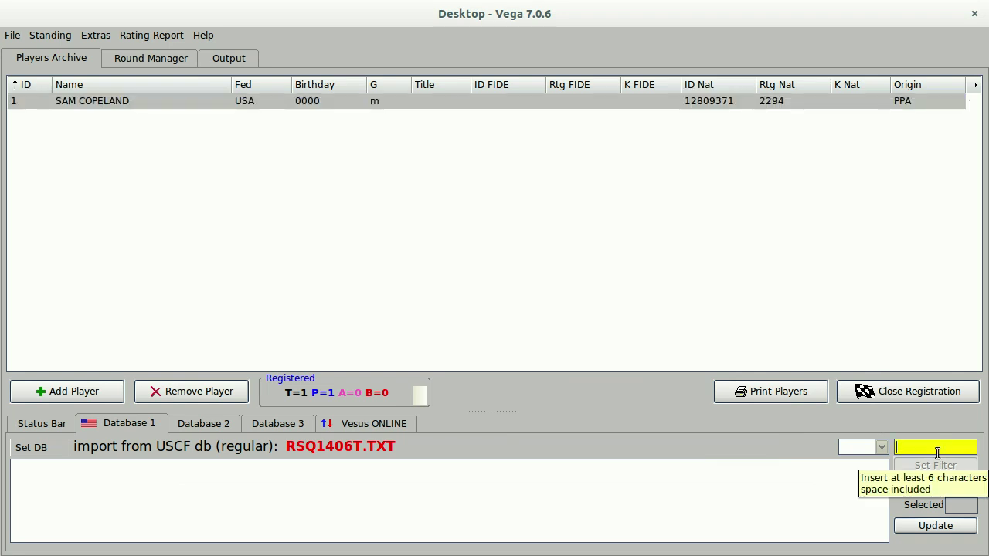
text(Stripu)
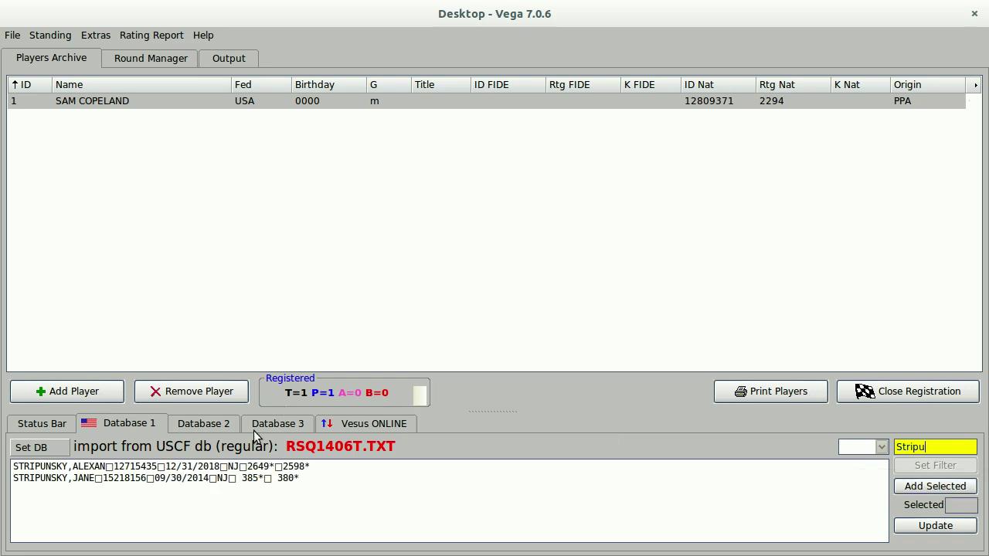
click(258, 469)
double_click(249, 467)
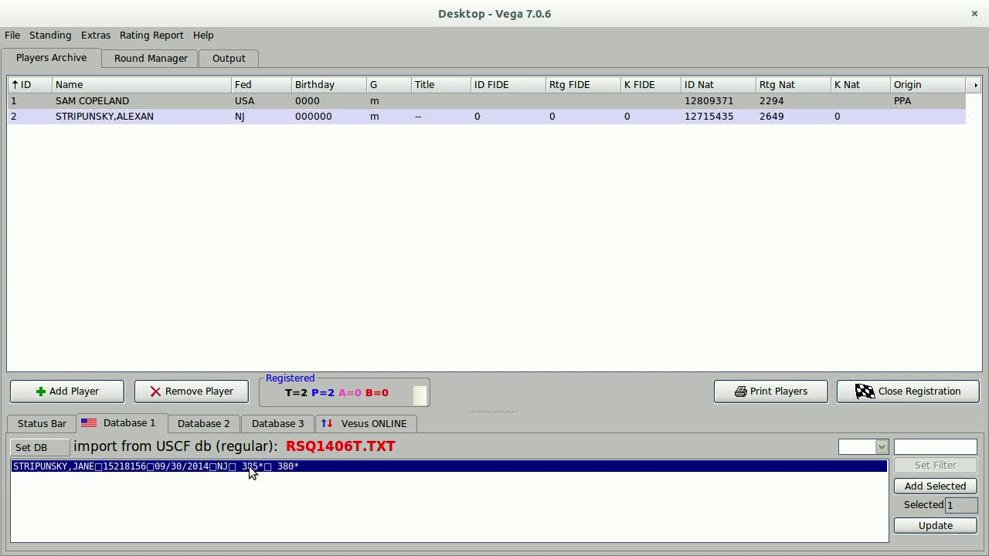
click(151, 114)
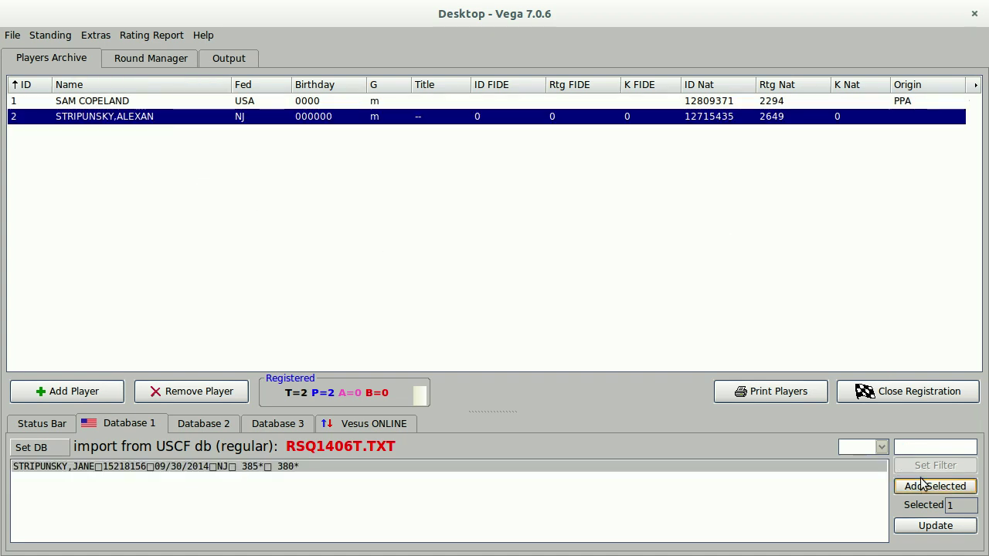
click(933, 445)
text(Shankl)
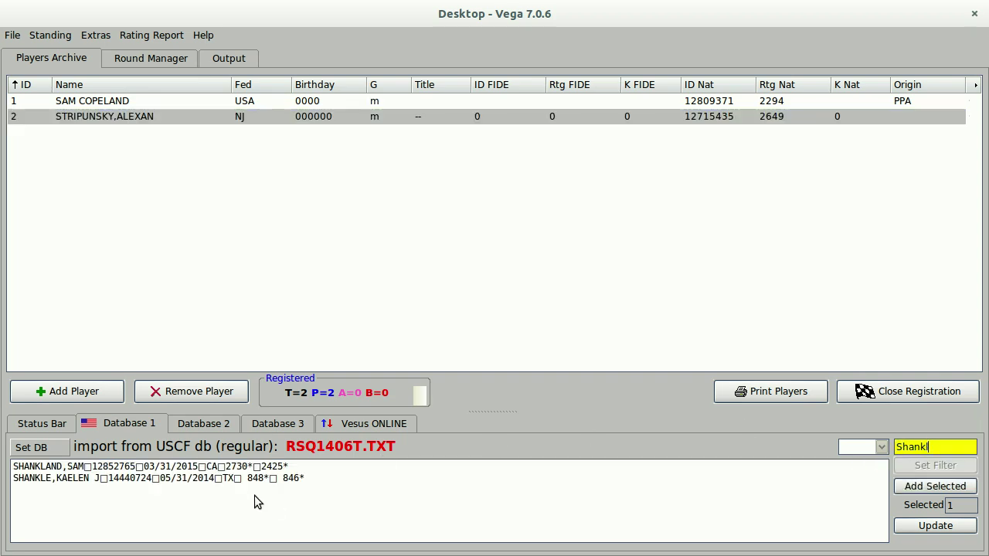
double_click(254, 467)
click(946, 448)
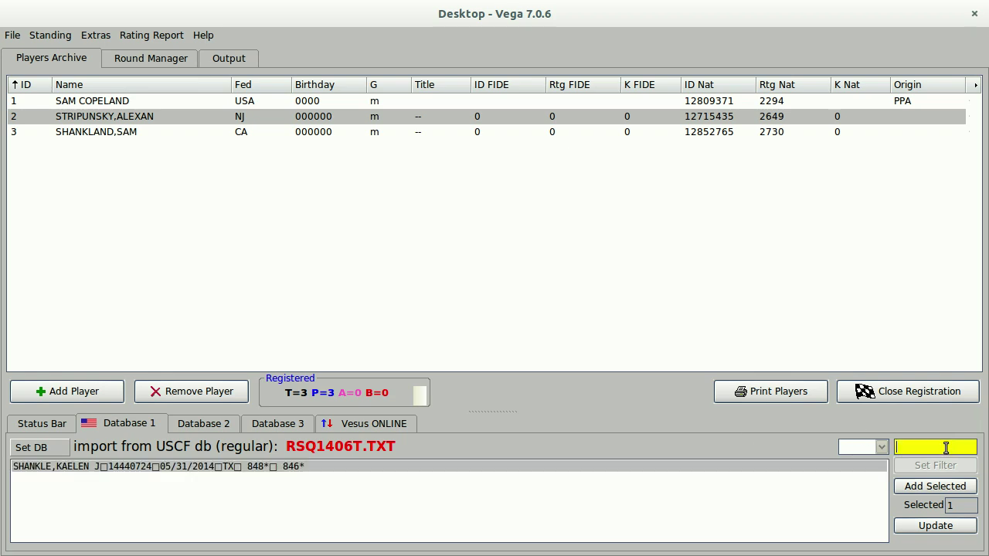
text(Kamsky)
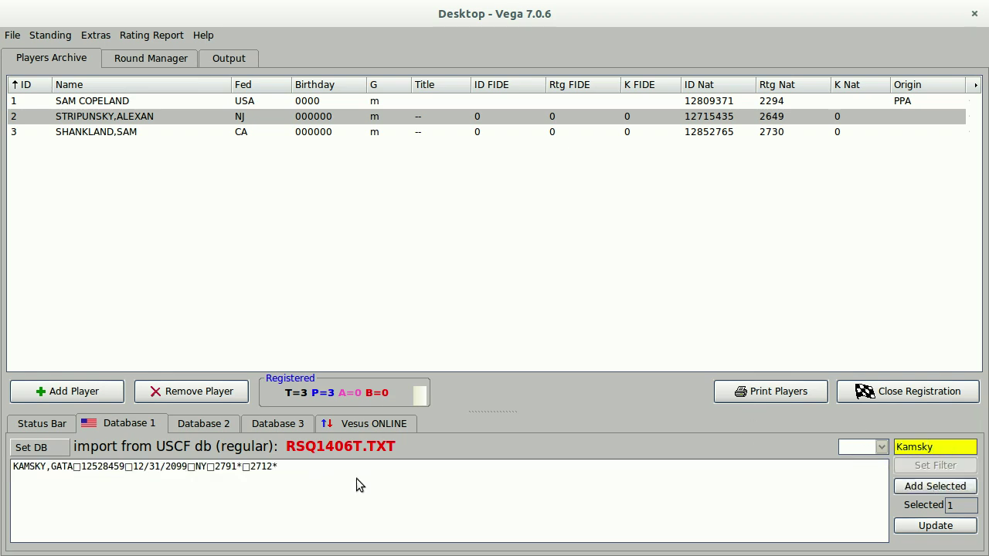
double_click(263, 466)
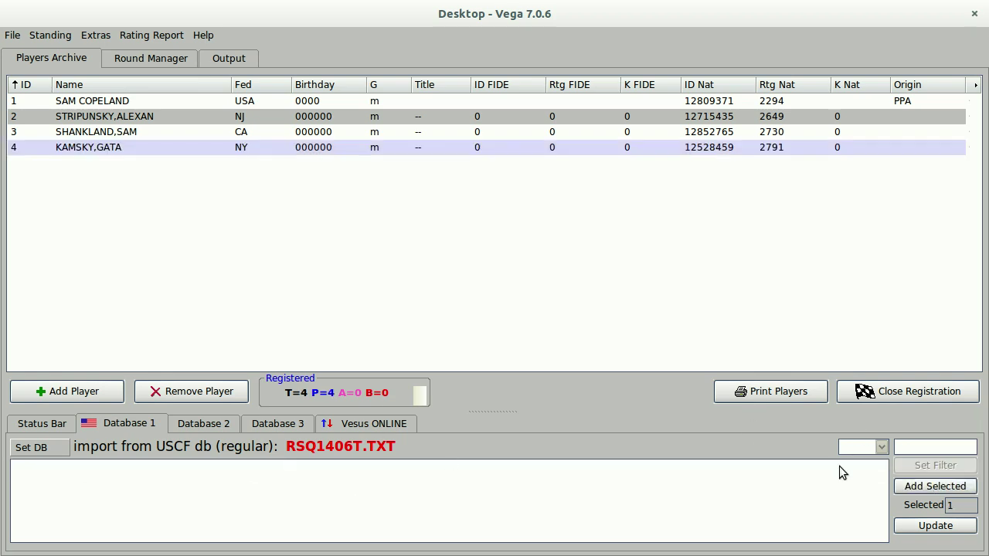
Search the rating list and add players 5–8, two of them from one surname search.
click(933, 448)
text(F)
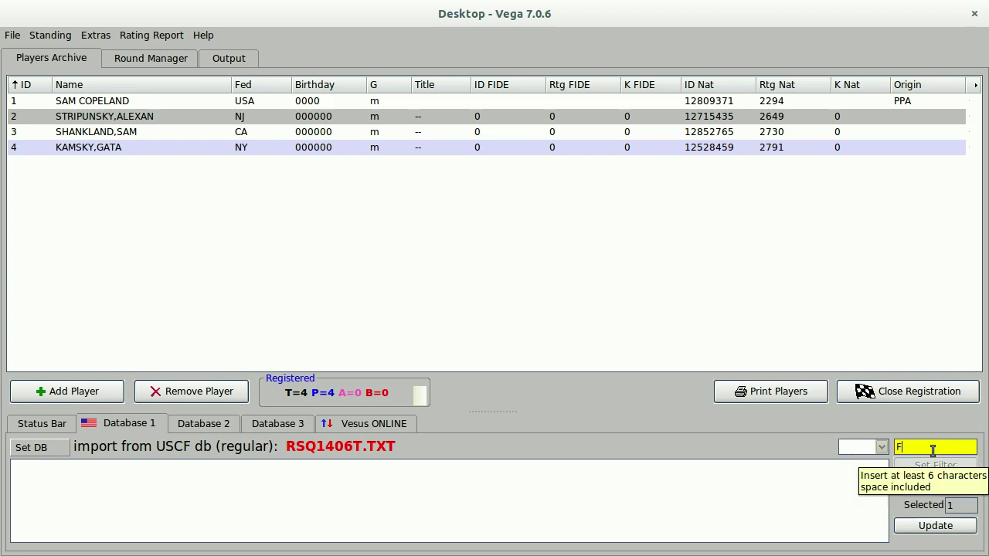
text(inegol)
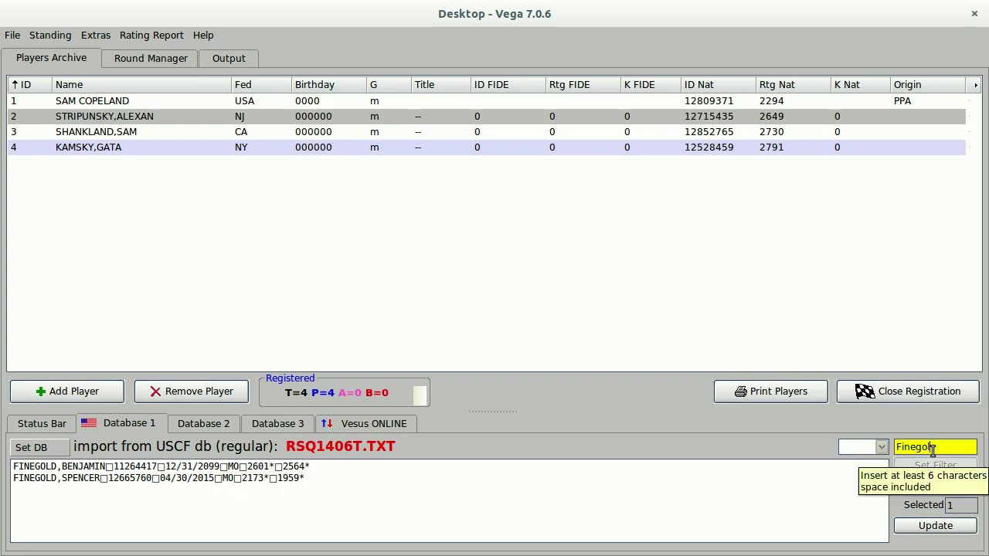
double_click(264, 467)
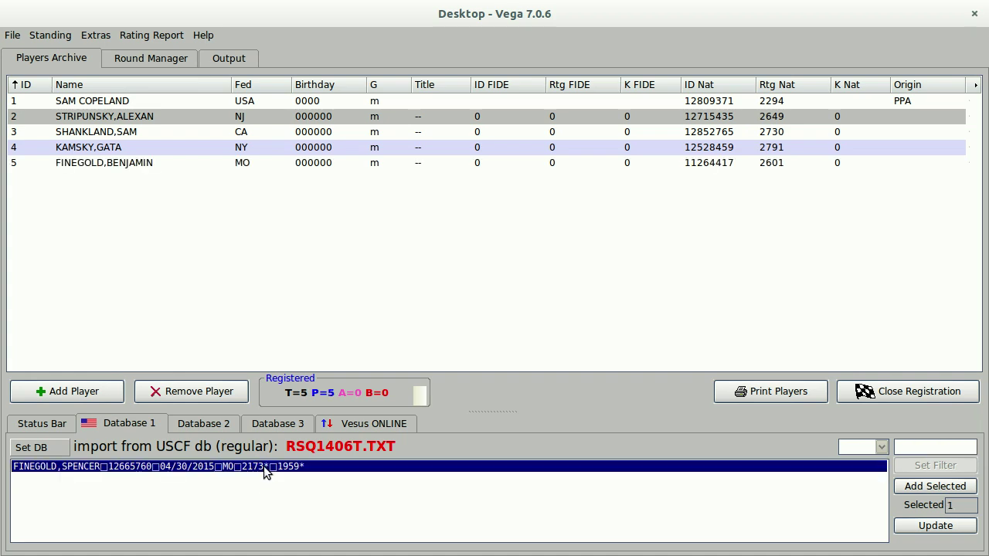
double_click(264, 466)
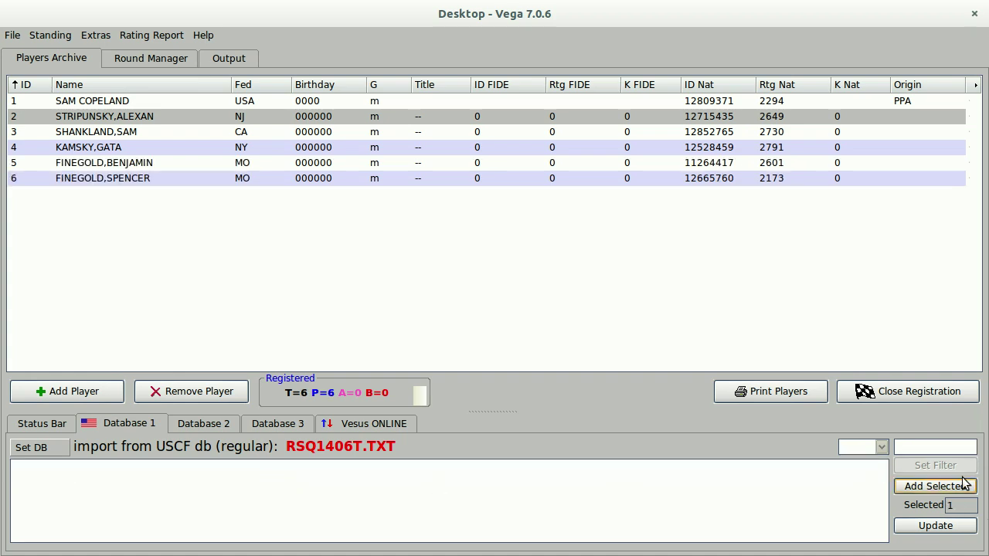
click(908, 447)
text(Bagni)
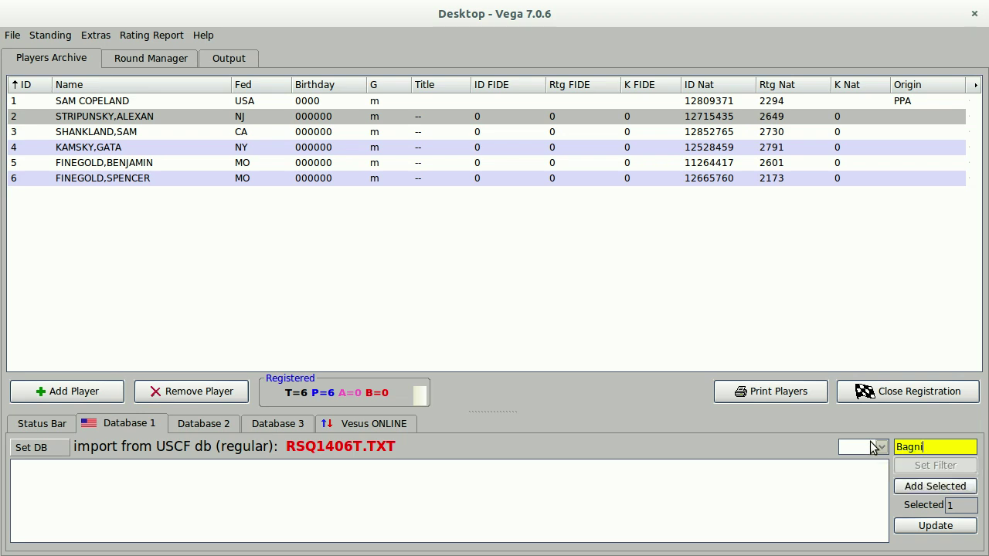
key(BackSpace)
key(BackSpace)
text(ins)
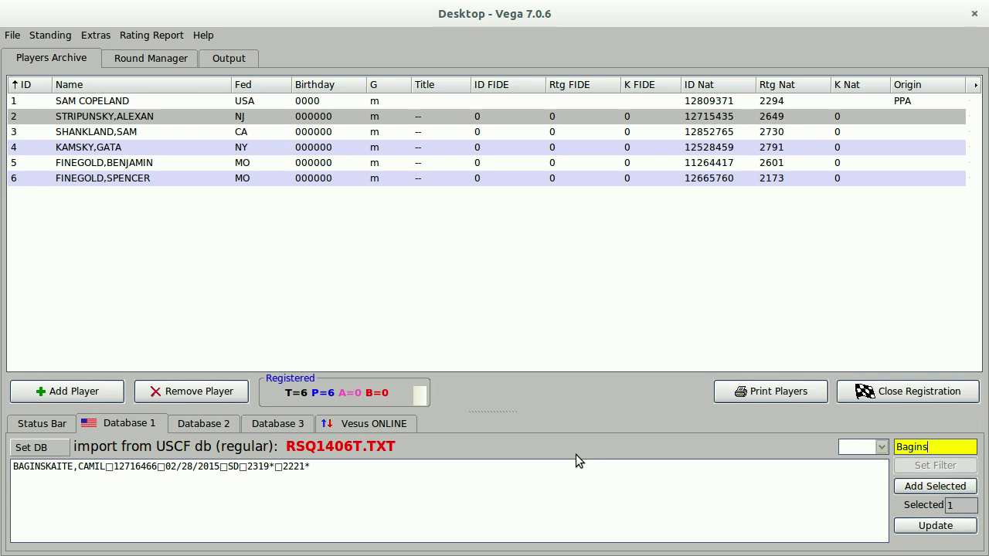
double_click(249, 469)
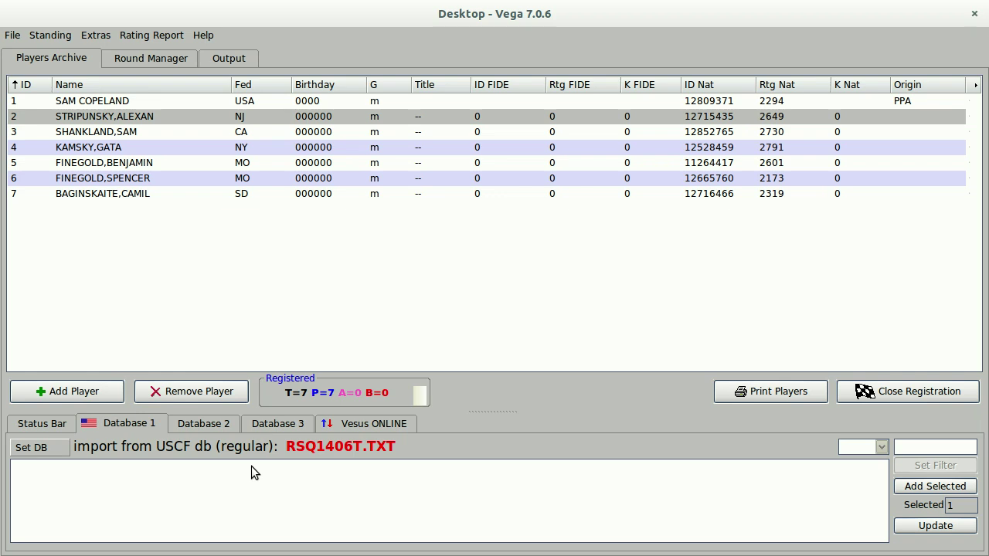
click(944, 446)
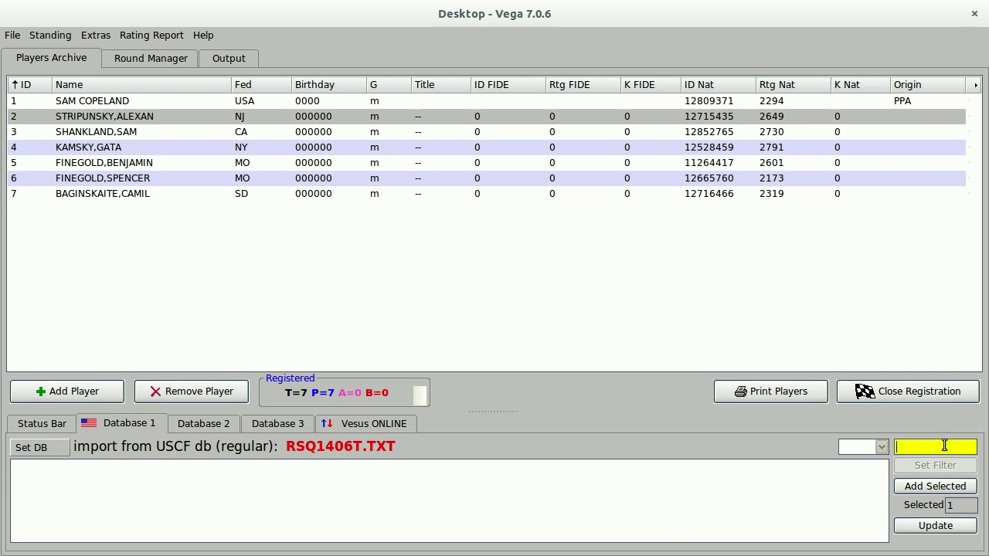
text(Lenderm)
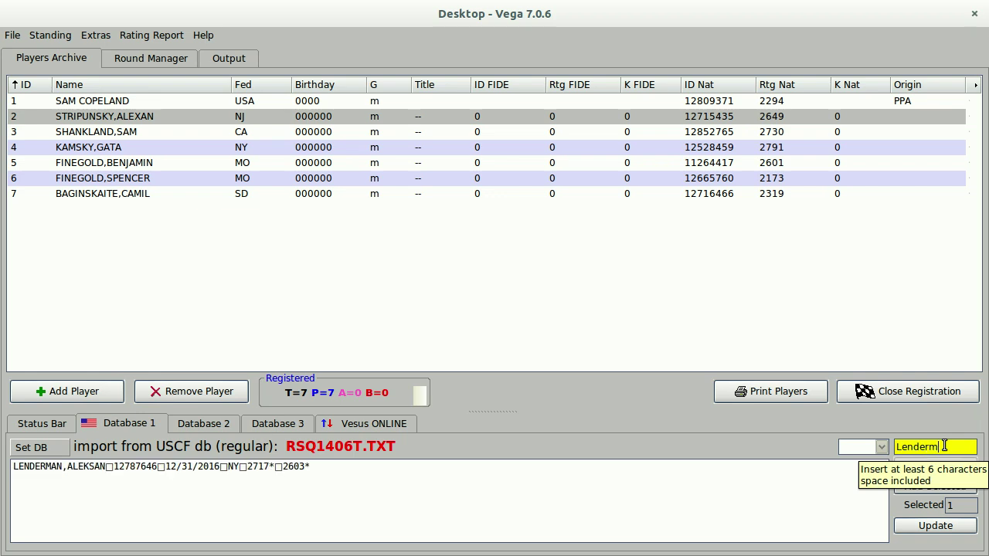
double_click(231, 468)
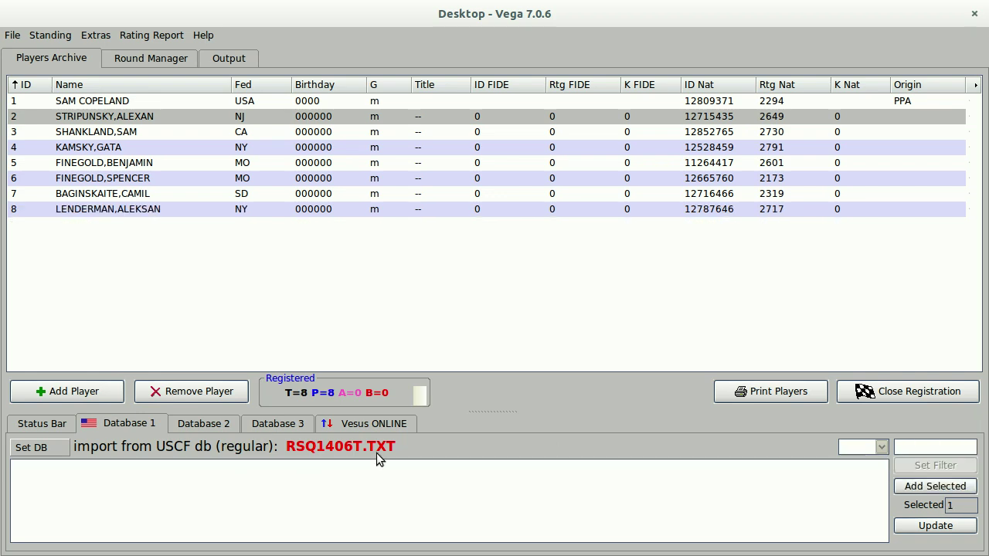
Change player 7's gender from m to f, then select player 2's Origin cell.
click(901, 107)
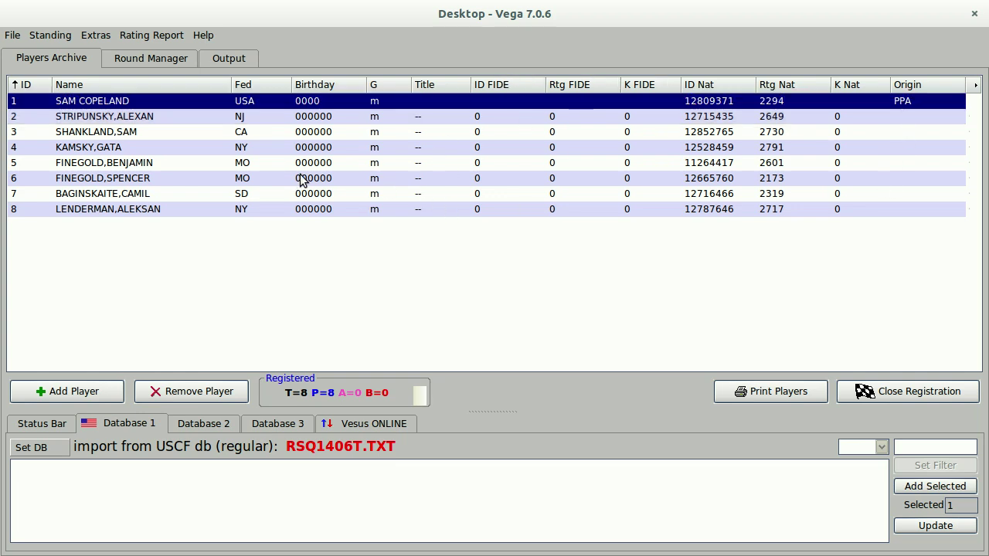
click(381, 198)
click(381, 197)
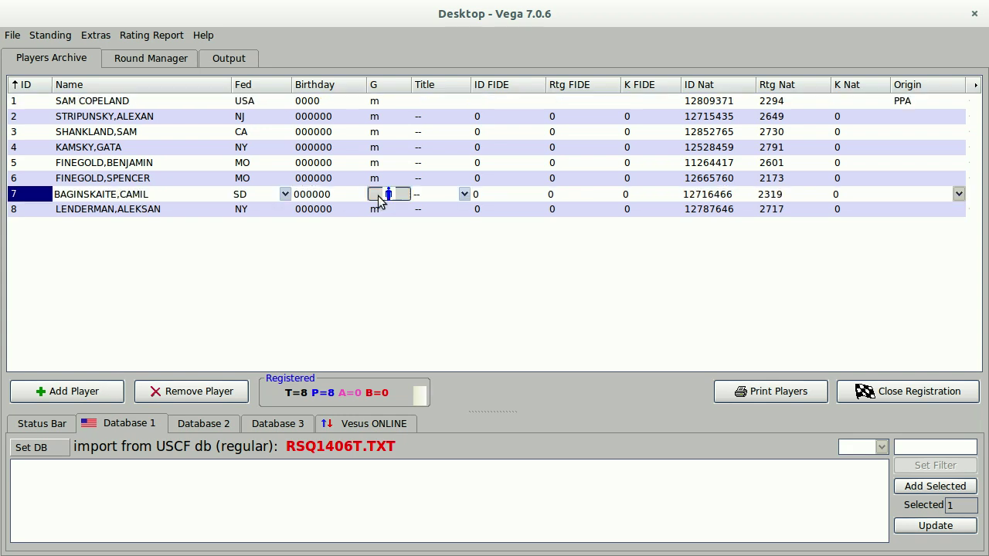
click(392, 196)
key(Return)
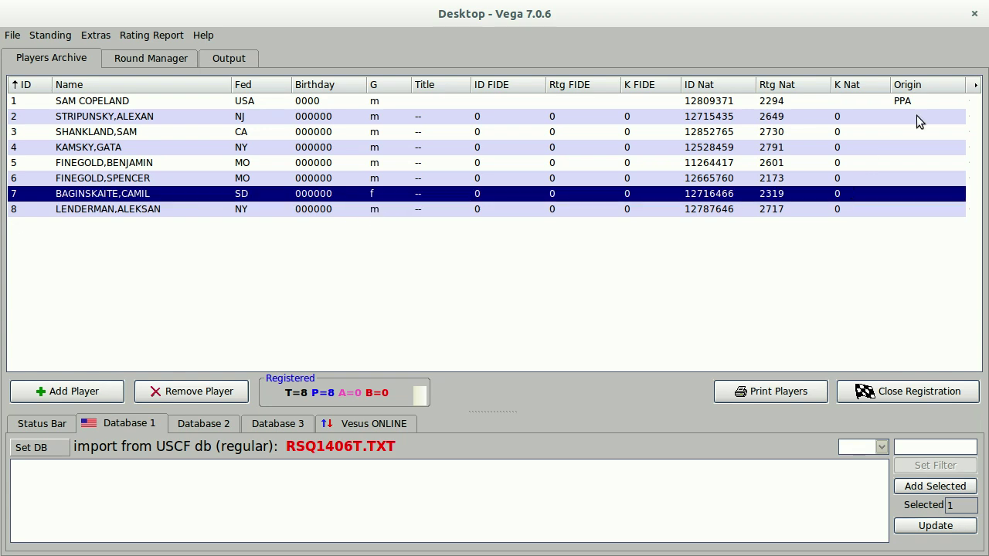
click(905, 115)
click(908, 115)
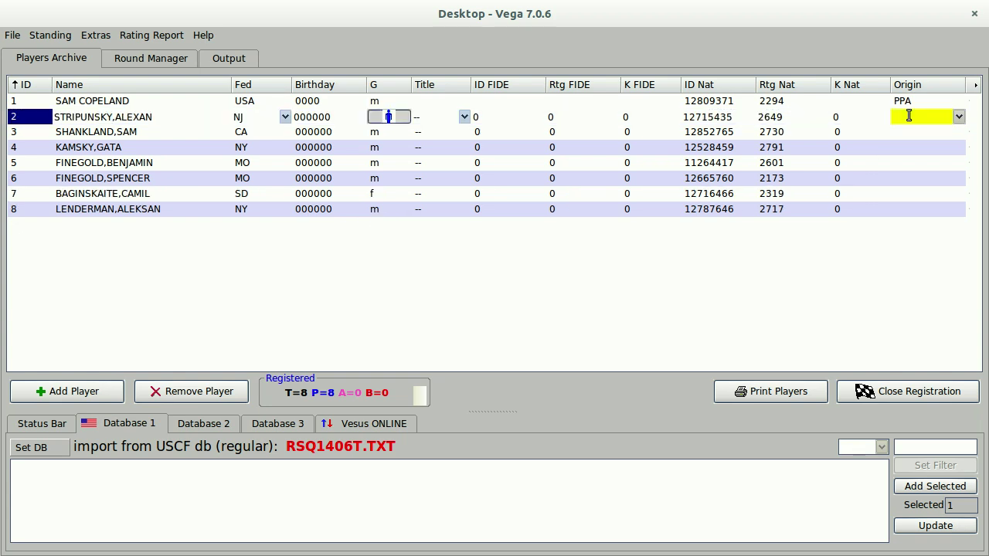
Set the Origin of players 2 and 3 to PPA and player 4 to SNI.
text(PPA)
key(Return)
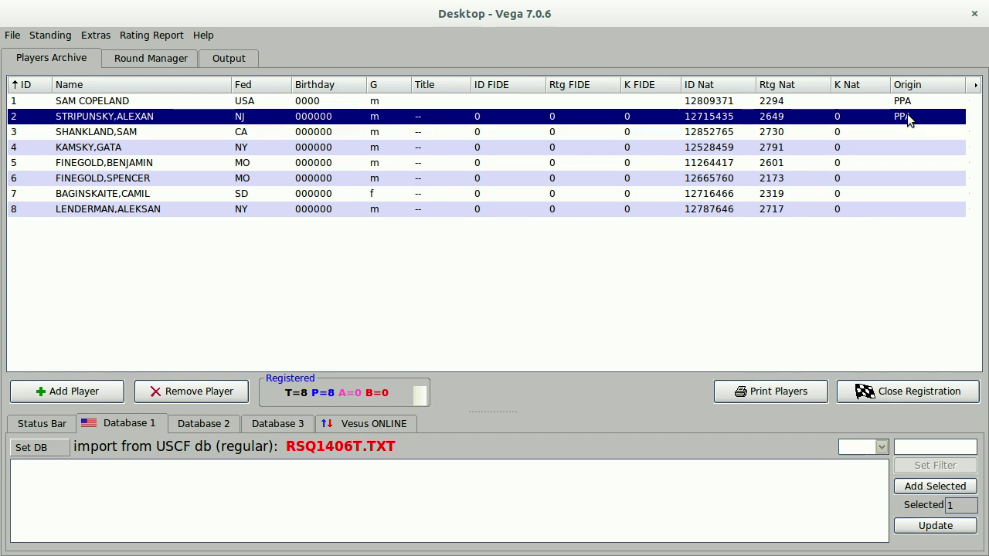
click(905, 131)
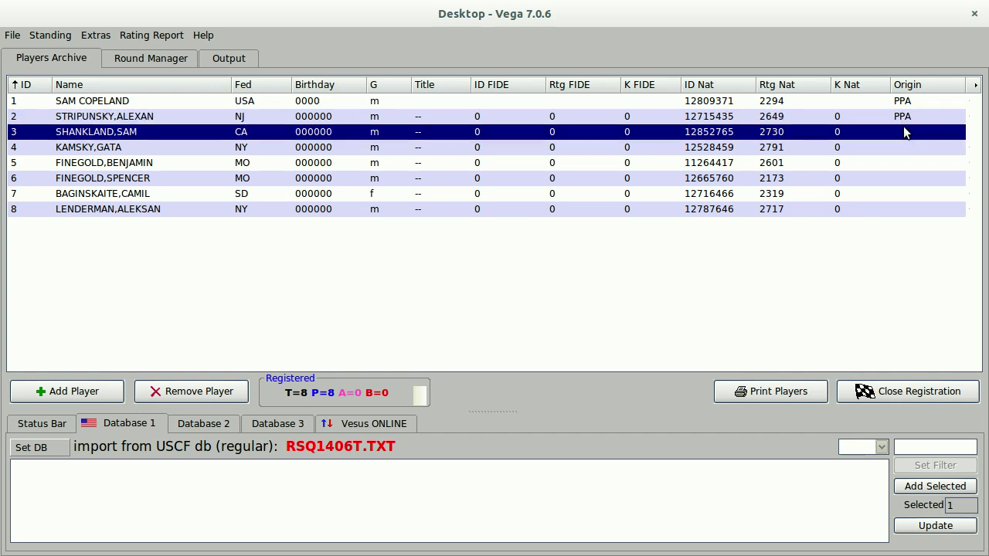
click(902, 132)
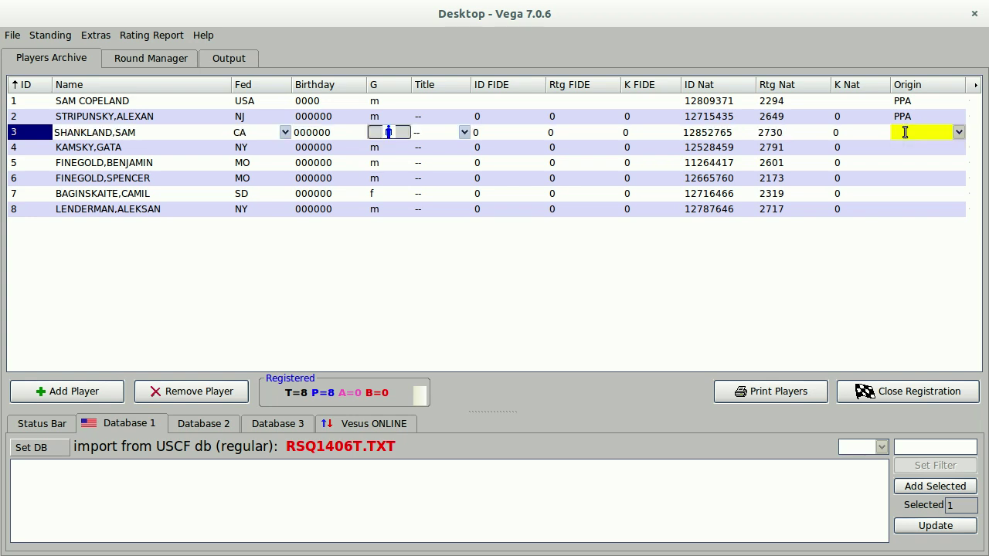
text(PPA)
key(Return)
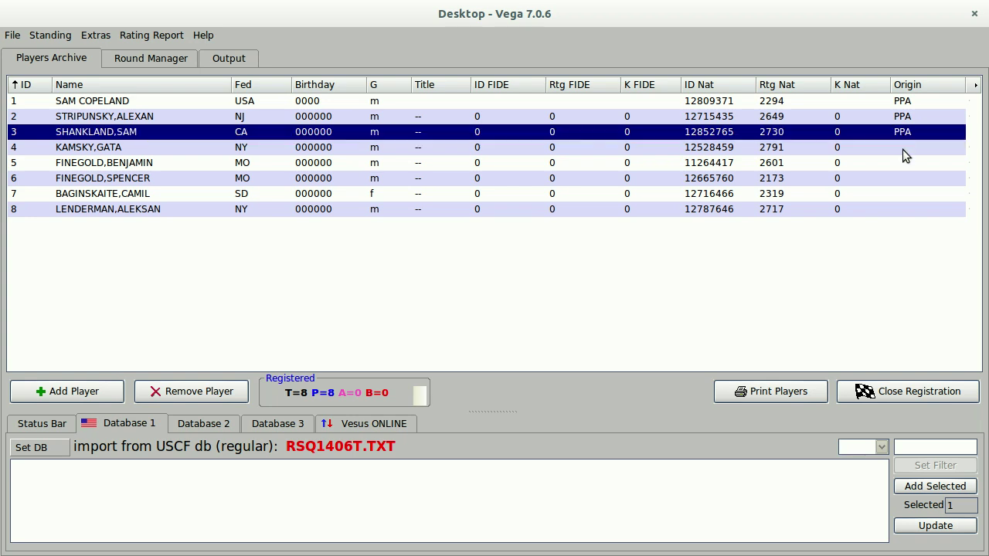
click(903, 149)
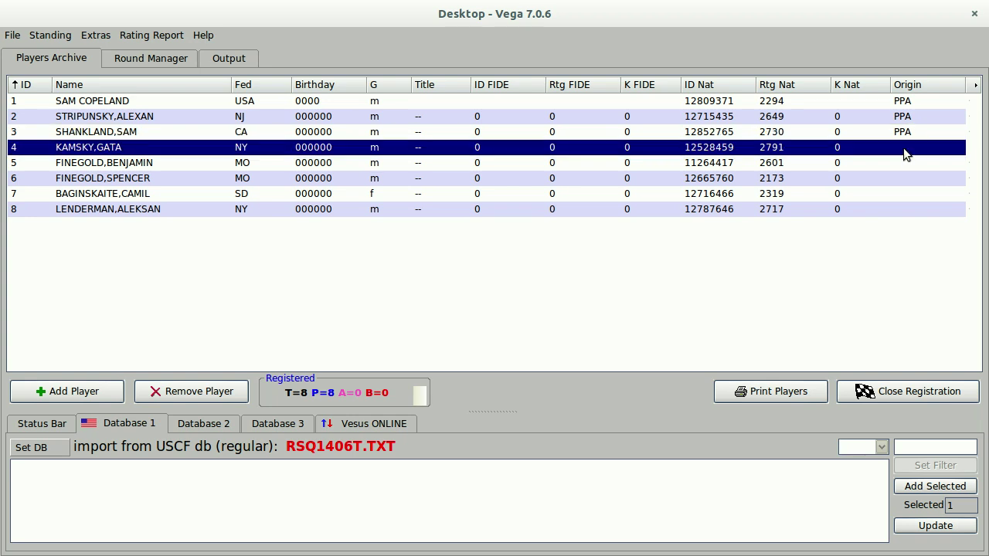
click(904, 148)
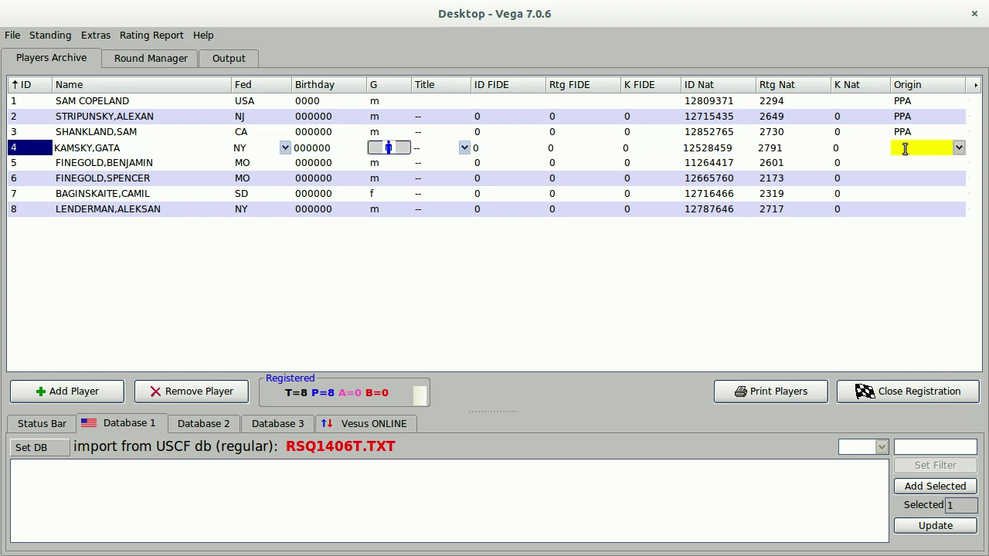
text(SNI)
key(Return)
Set the Origin of players 5 and 6 to SNI and players 7 and 8 to OPS.
click(903, 164)
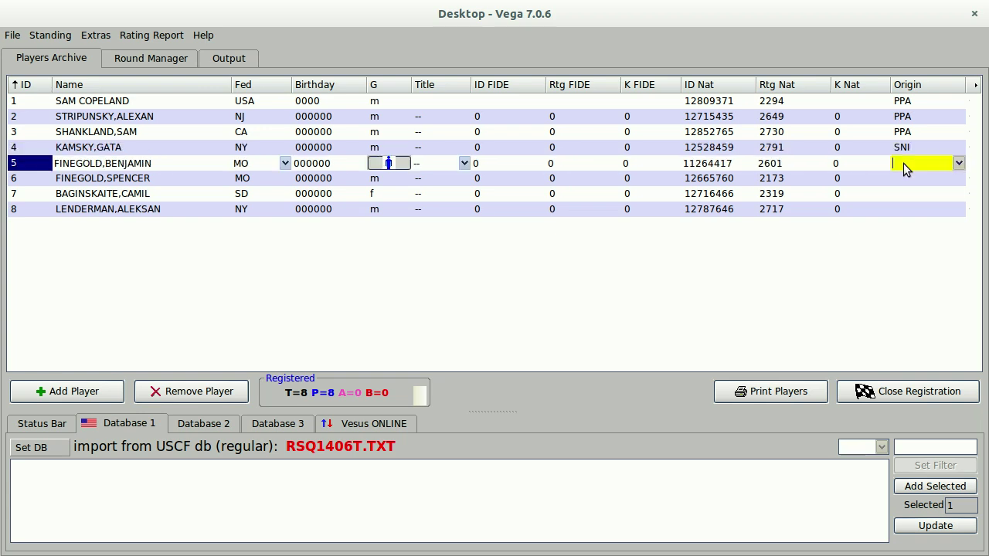
text(SNI)
key(Return)
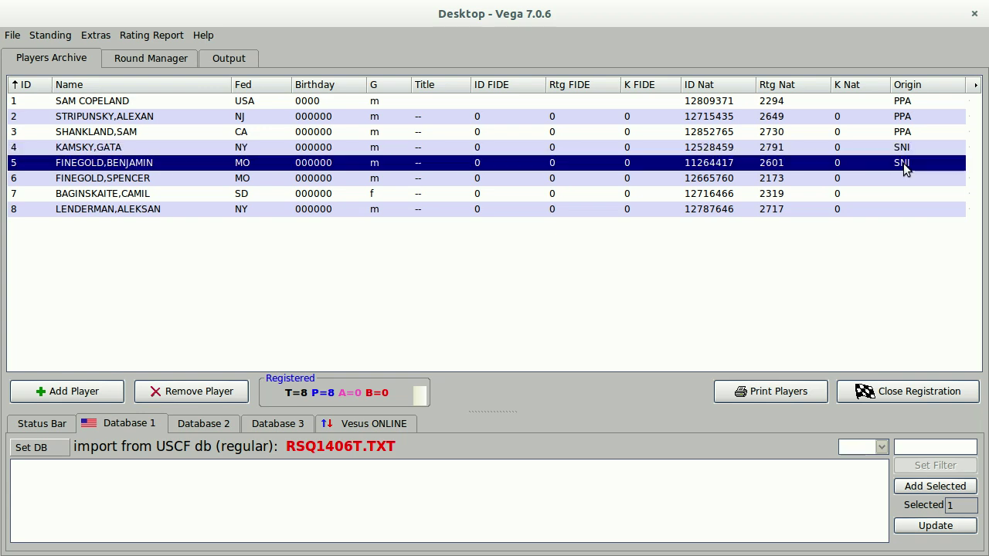
click(905, 178)
text(SNI)
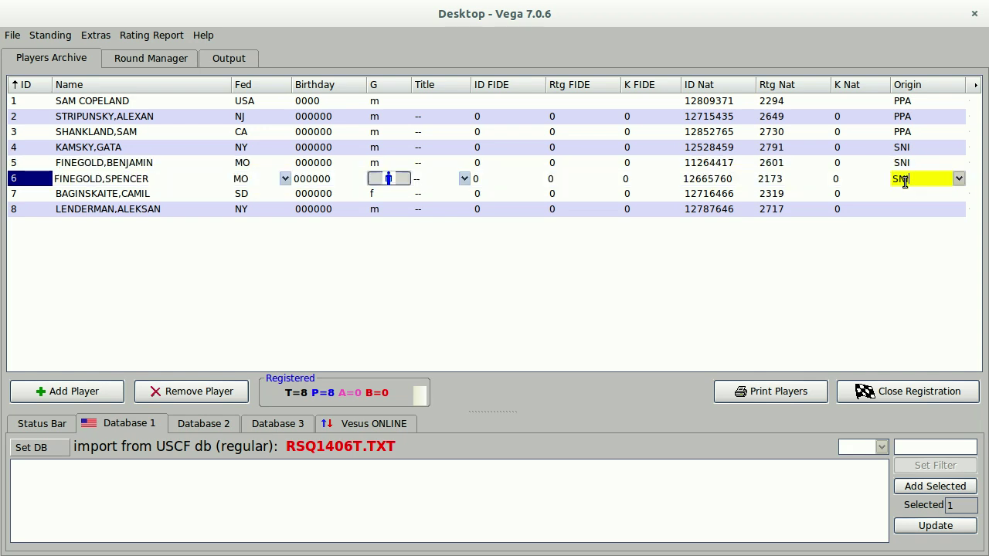
key(Return)
click(902, 196)
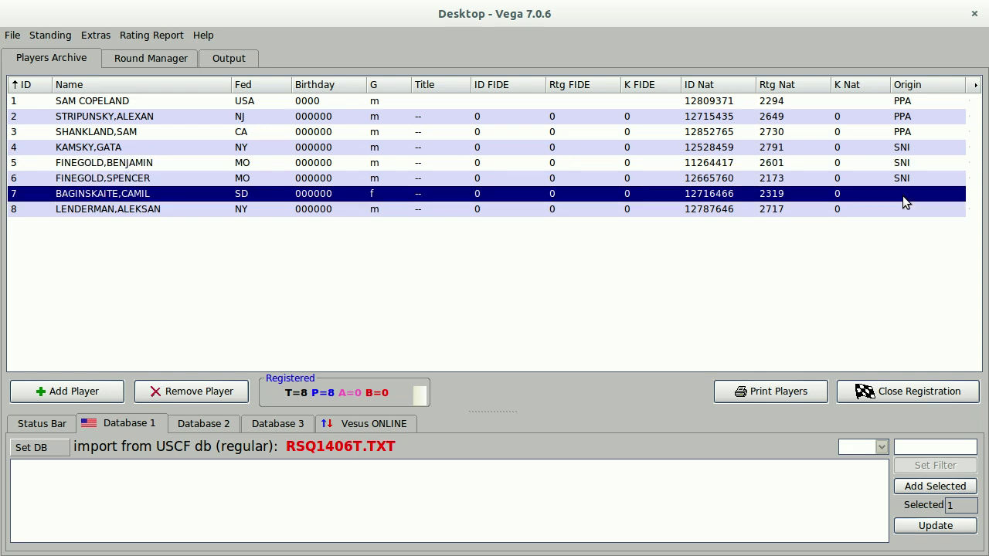
click(903, 193)
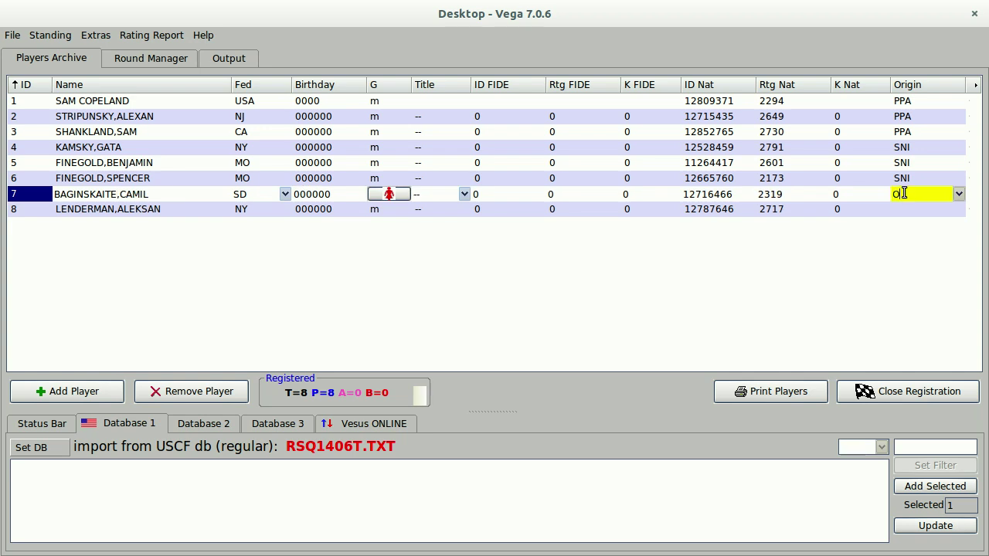
text(E)
text(S)
key(Return)
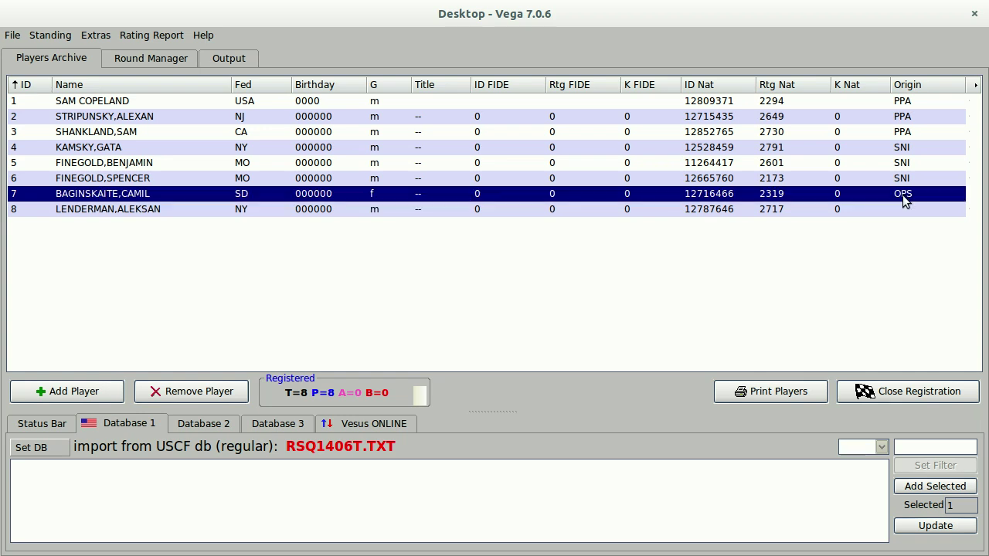
click(903, 209)
text(OPS)
key(Return)
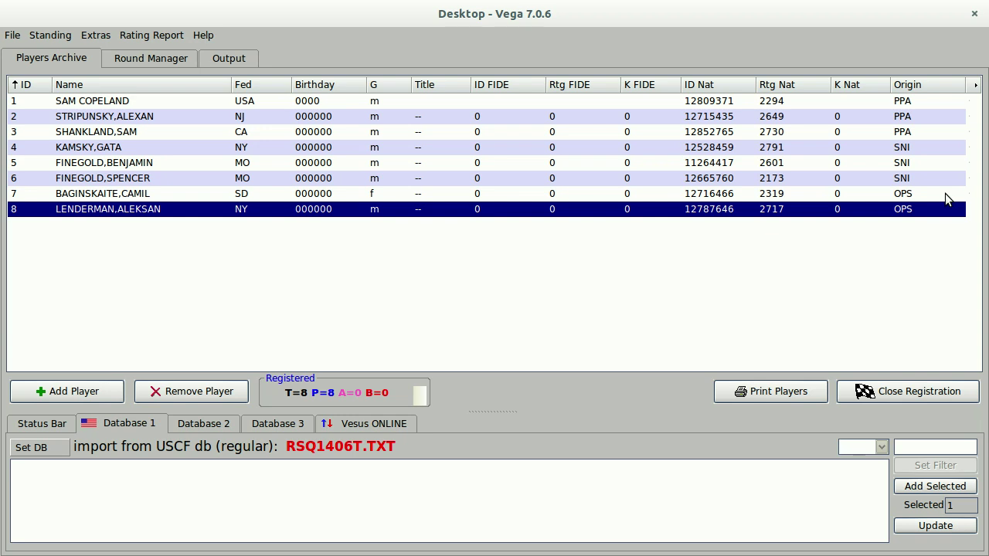
Give player 7 a ½-point bye in round 1.
right_click(945, 193)
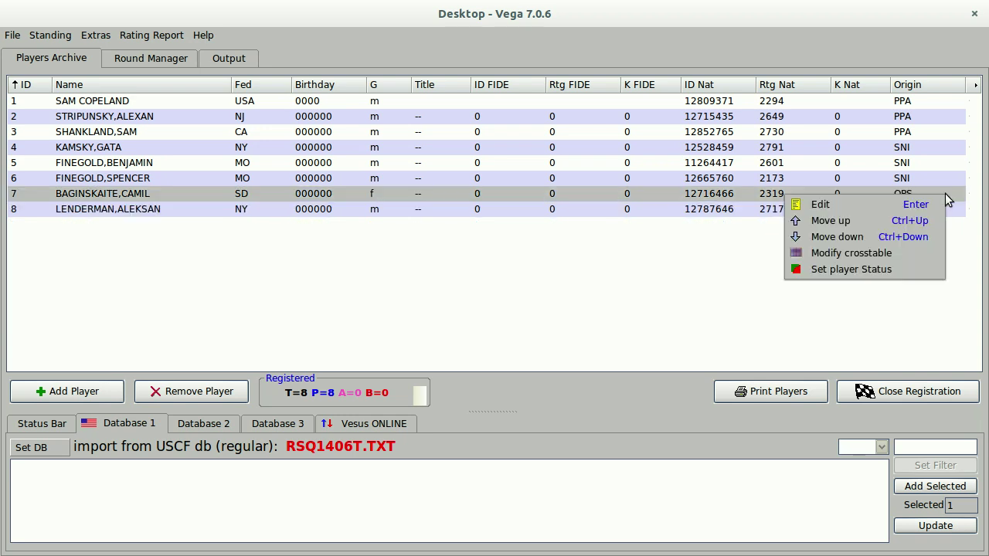
click(859, 270)
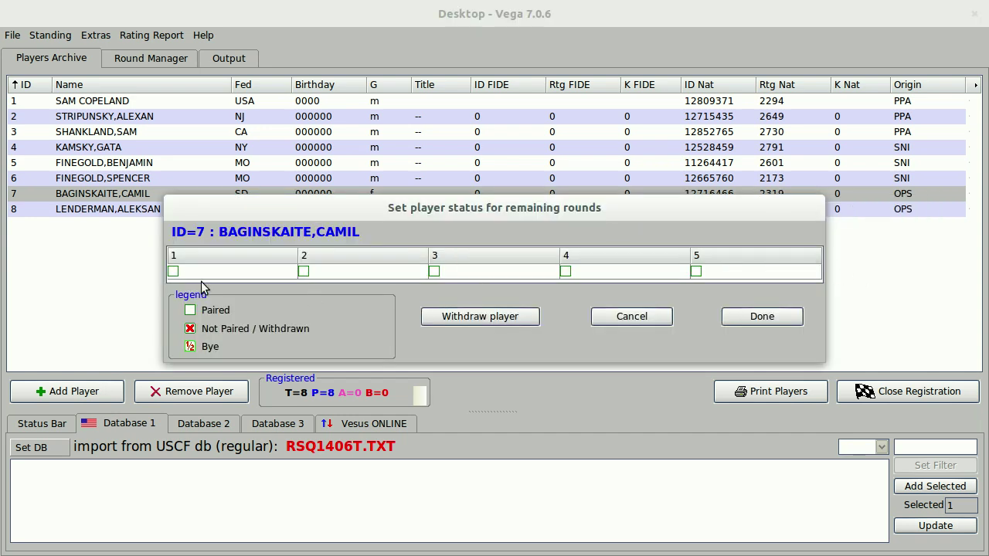
click(173, 272)
click(173, 271)
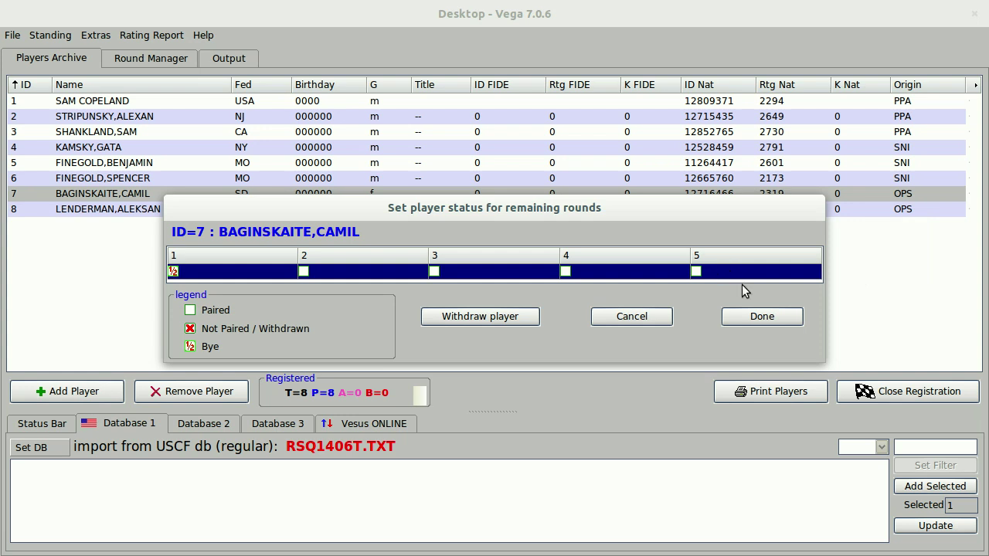
click(758, 323)
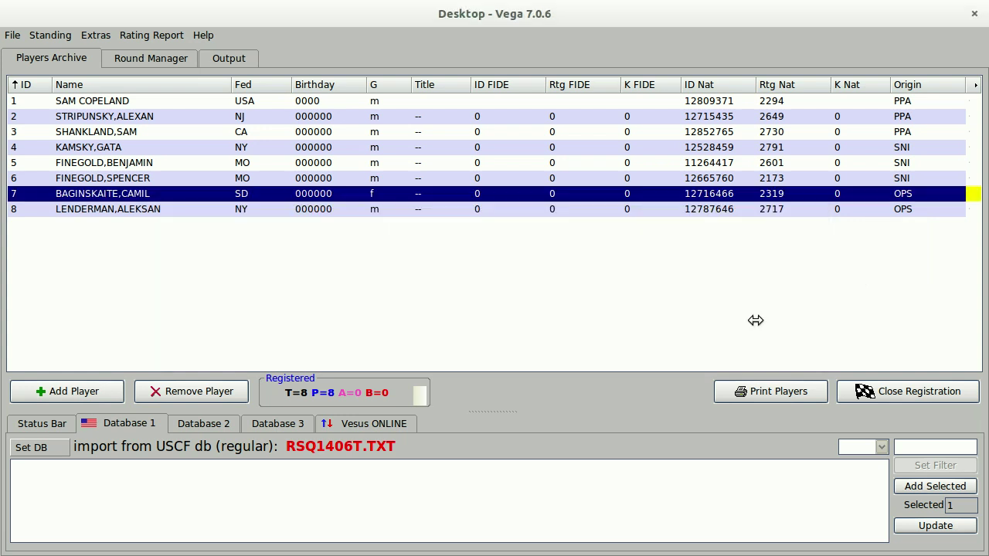
Give player 8 a ½-point bye in round 1.
right_click(935, 208)
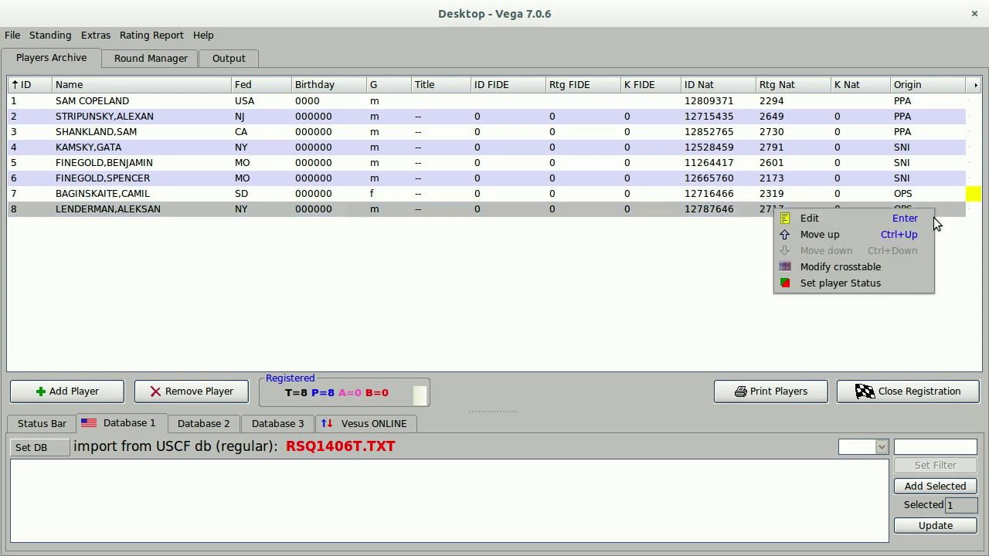
click(879, 283)
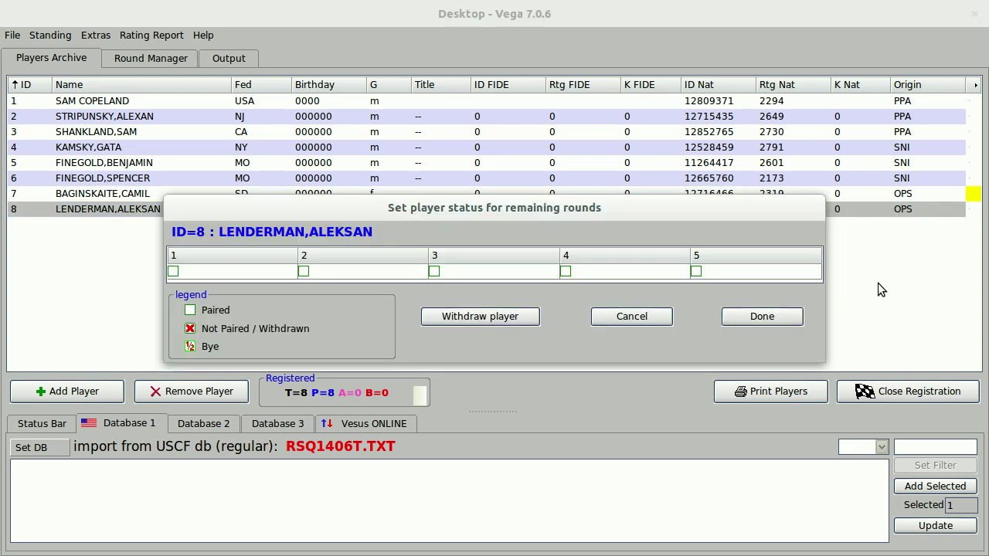
click(173, 271)
click(173, 271)
click(785, 317)
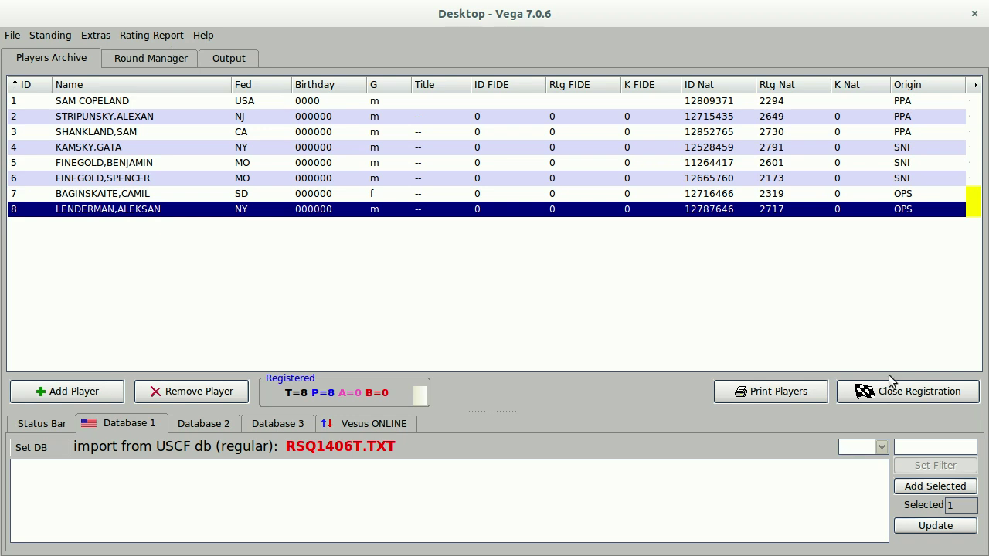
Close player registration, confirm with Yes, and acknowledge the round 1 pairing reminder.
click(915, 397)
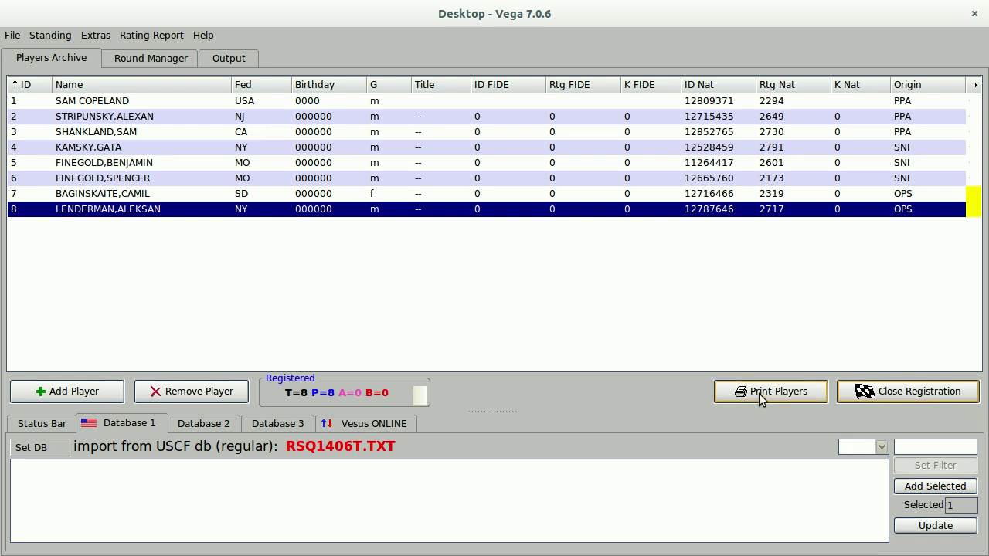
click(942, 397)
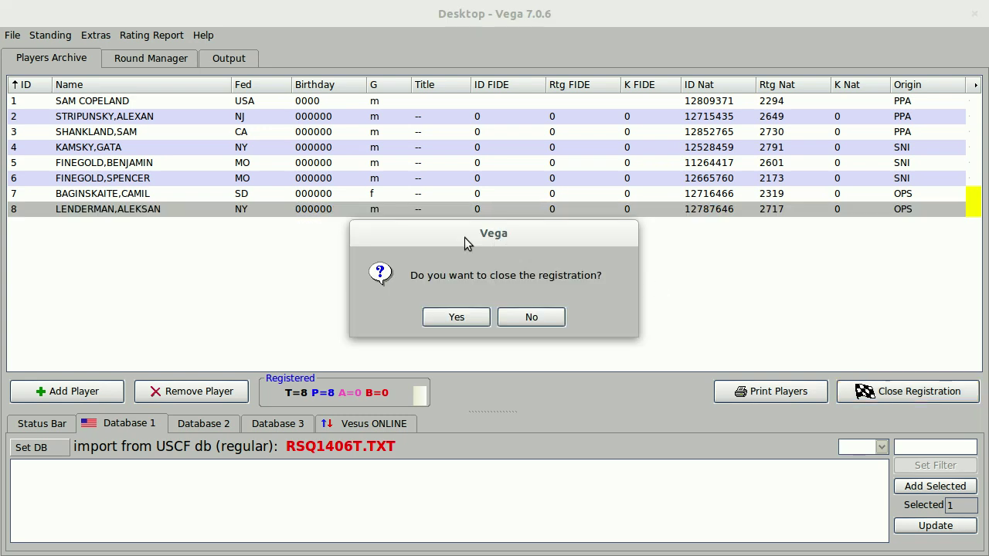
click(456, 317)
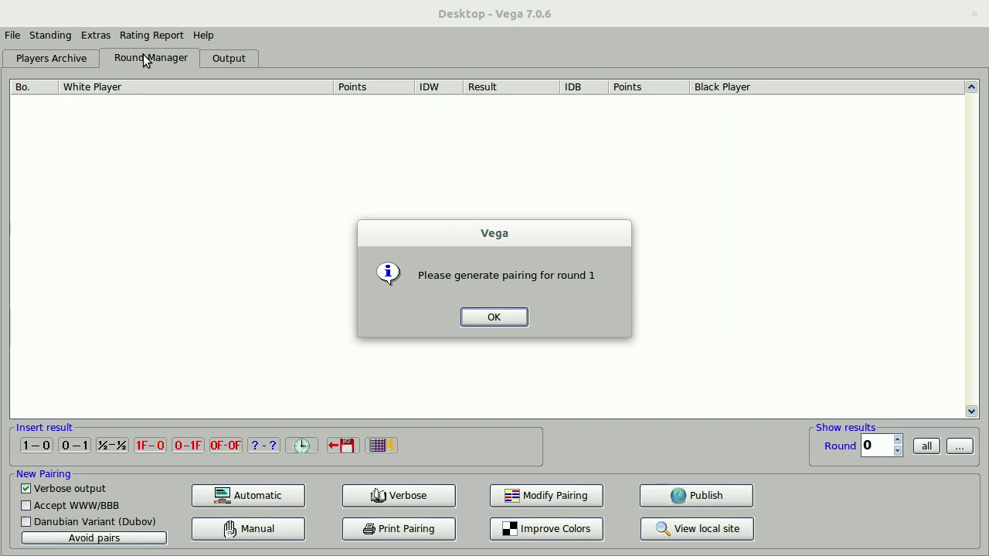
click(516, 319)
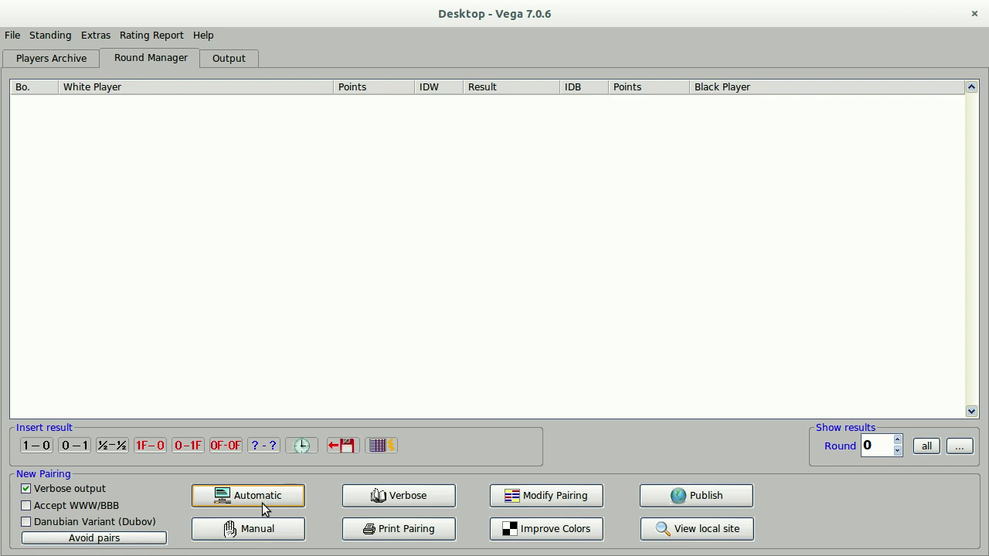
Turn on 'avoid pairs' for players of the same federation up to round 1.
click(158, 539)
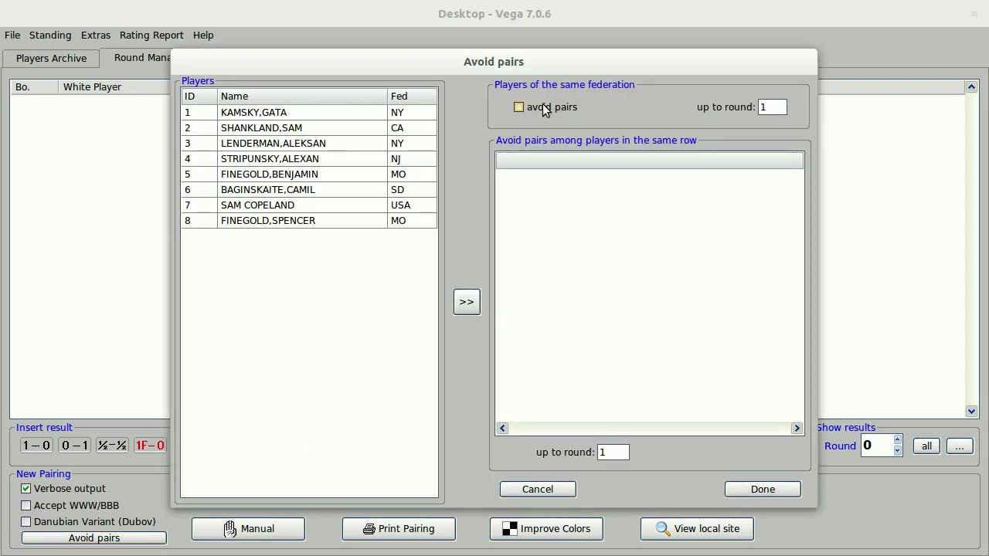
click(517, 108)
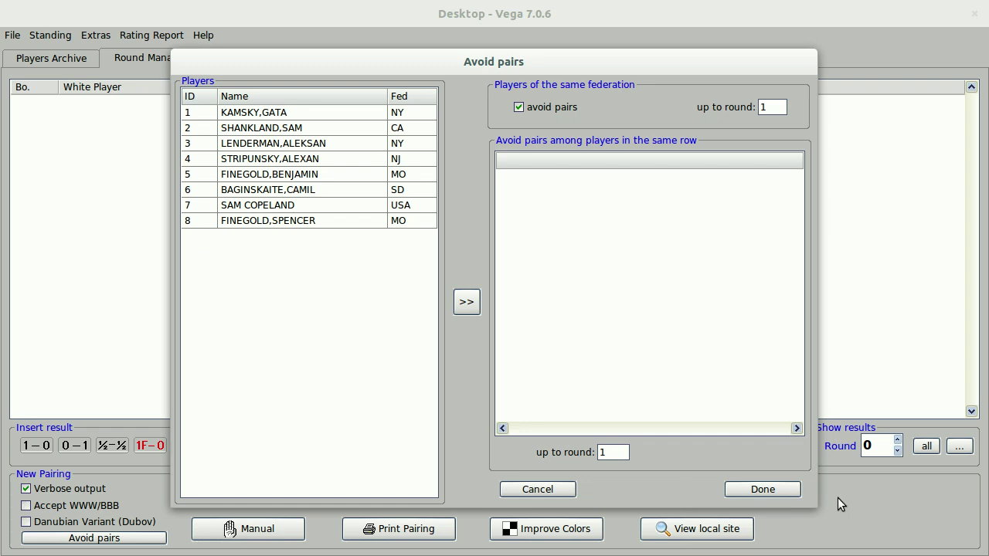
click(765, 490)
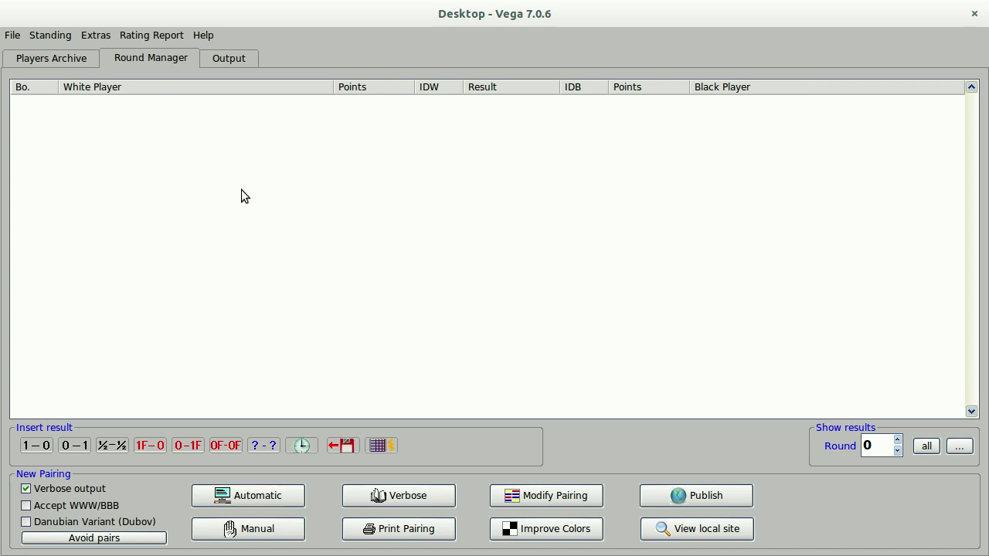
Generate round 1 pairings with random first colour: 1–5, 7–2 and 4–8.
click(260, 498)
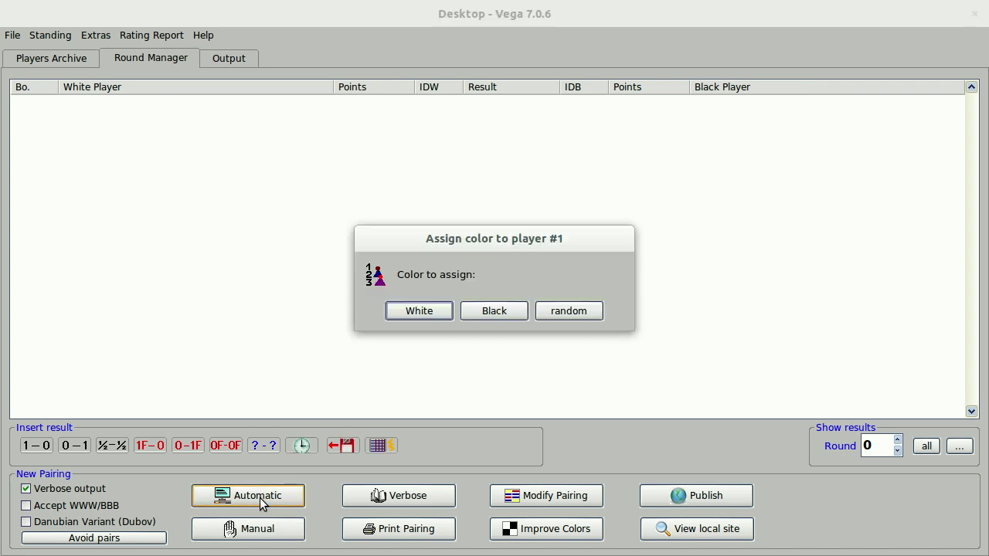
click(569, 311)
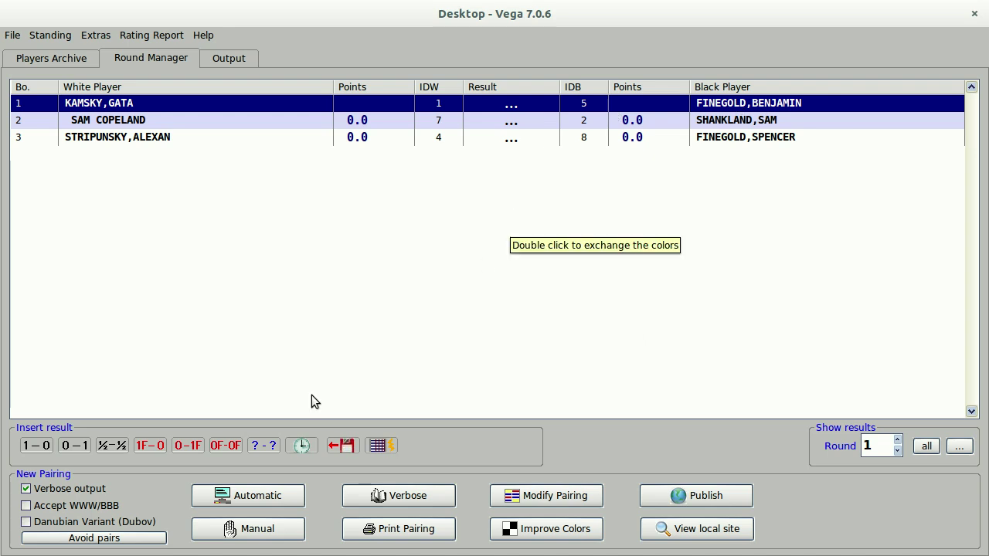
Enter round 1 results: 1-0 on board 1, 0-1 on board 2, 1-0 on board 3.
click(197, 122)
click(198, 102)
click(197, 124)
click(198, 137)
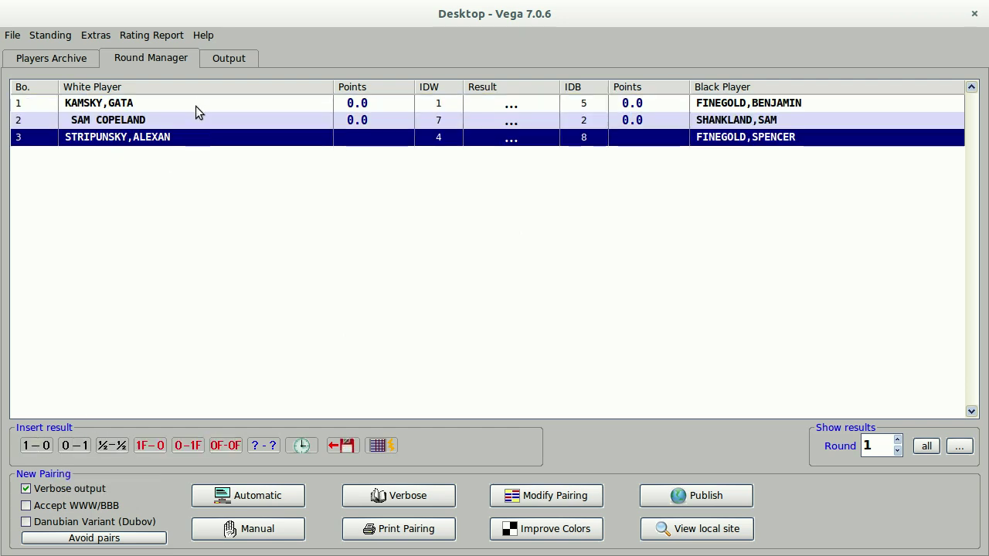
key(Up)
key(Up)
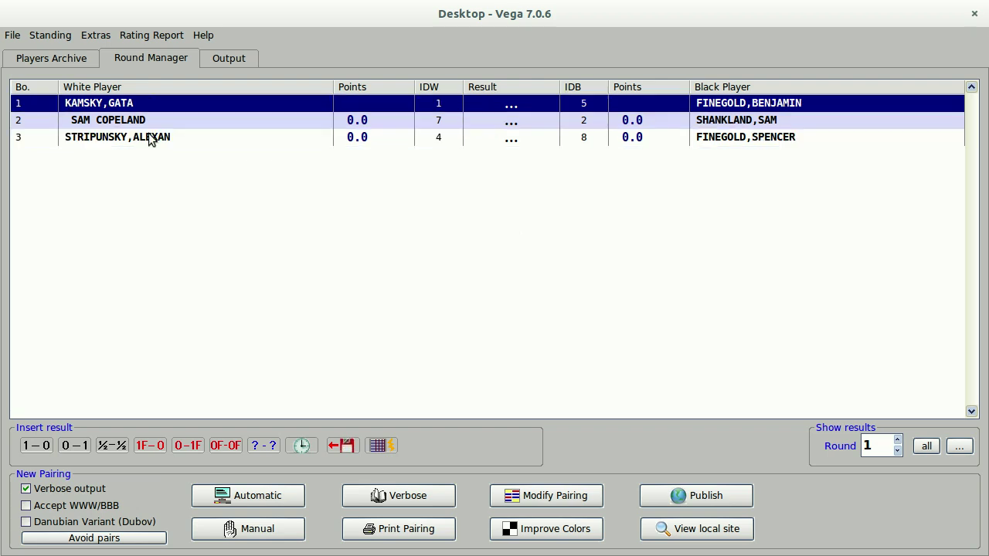
click(31, 449)
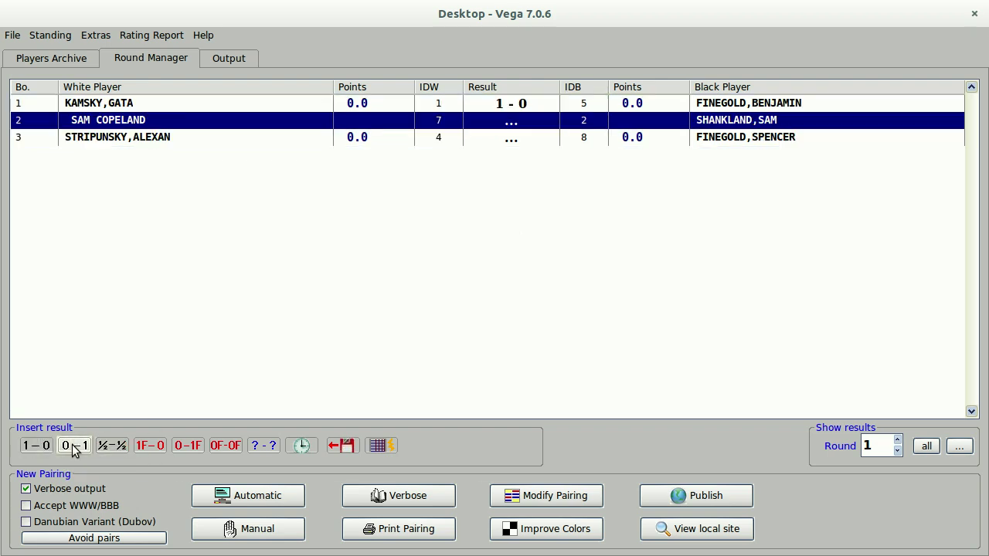
click(73, 448)
click(33, 448)
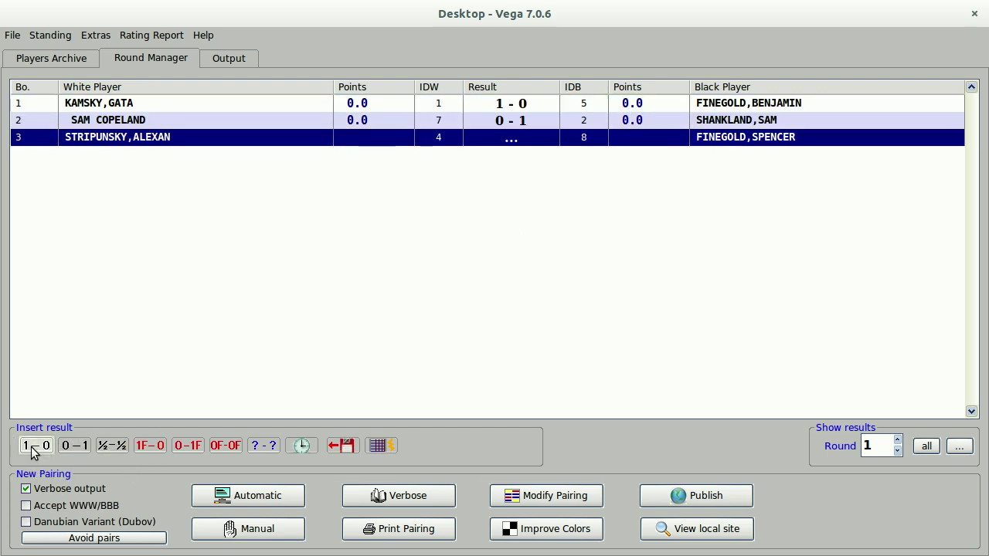
click(507, 317)
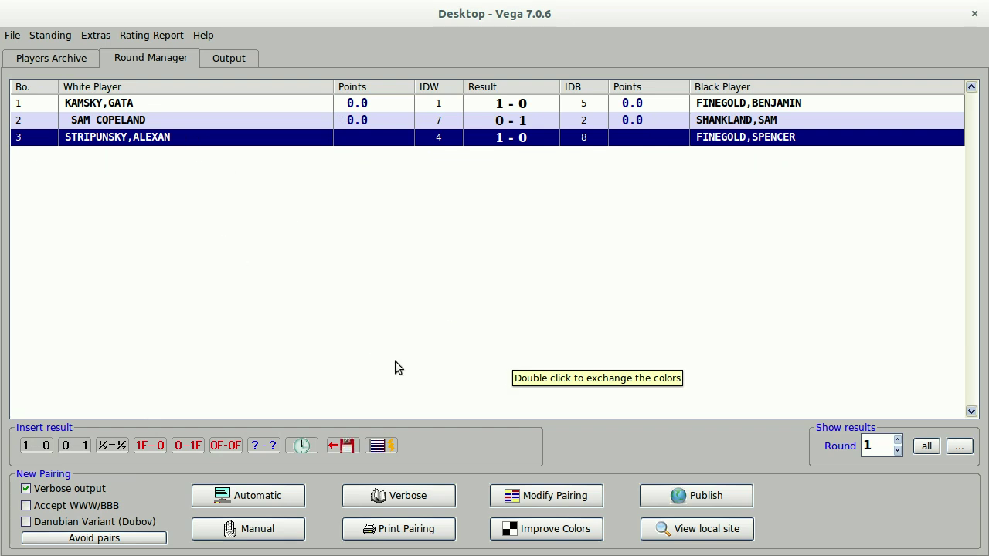
Pair round 2 automatically and select its board 1.
click(251, 498)
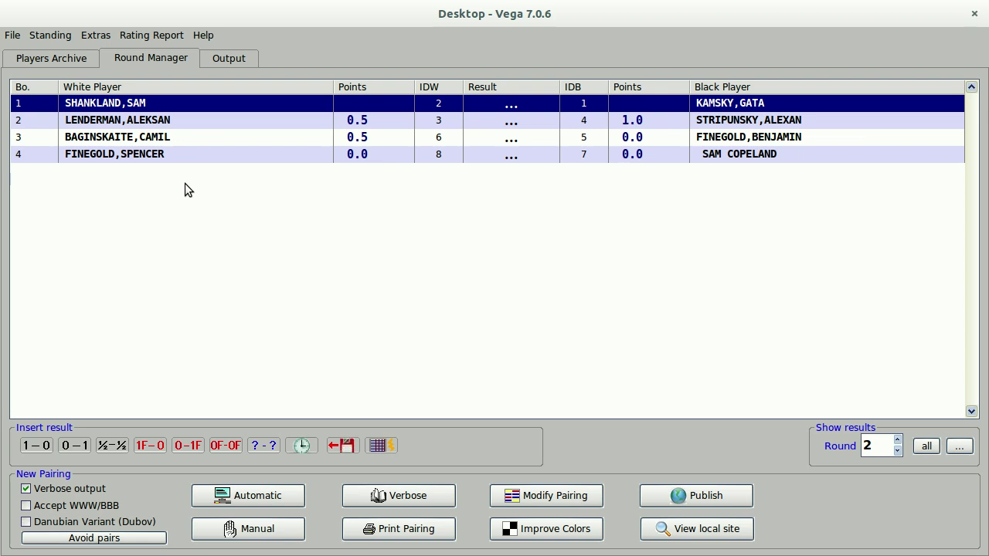
click(375, 123)
click(366, 138)
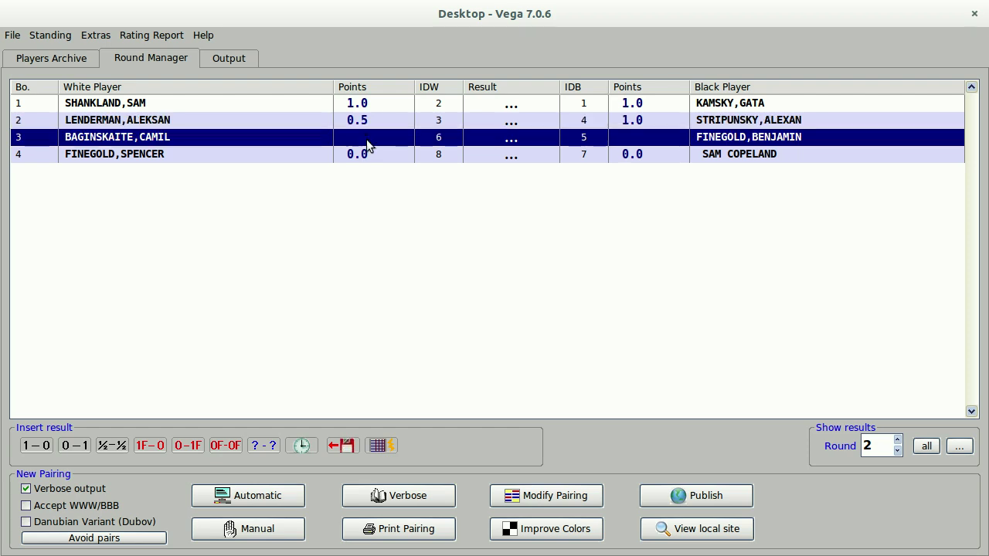
click(213, 103)
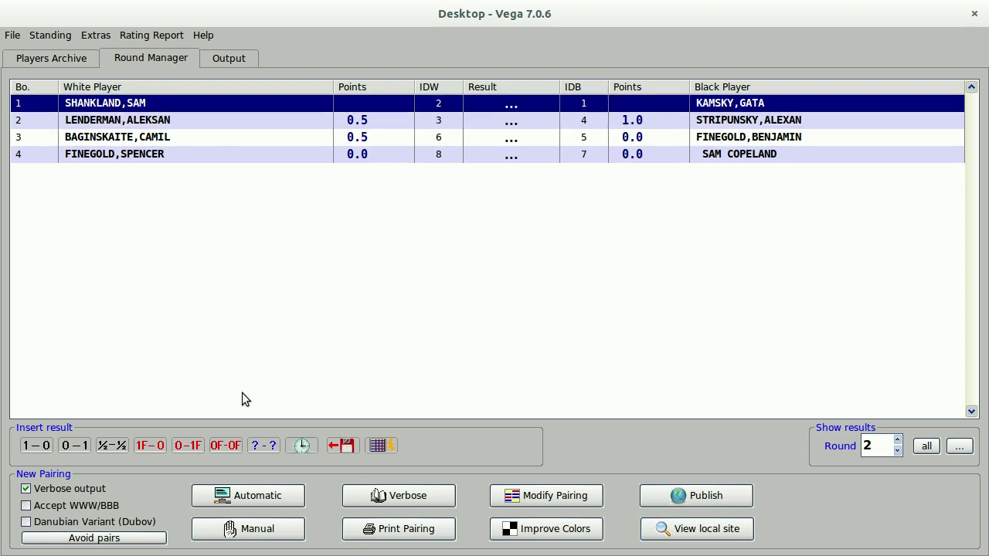
Record 1-0 on all four round 2 boards and acknowledge completion.
click(40, 450)
click(40, 450)
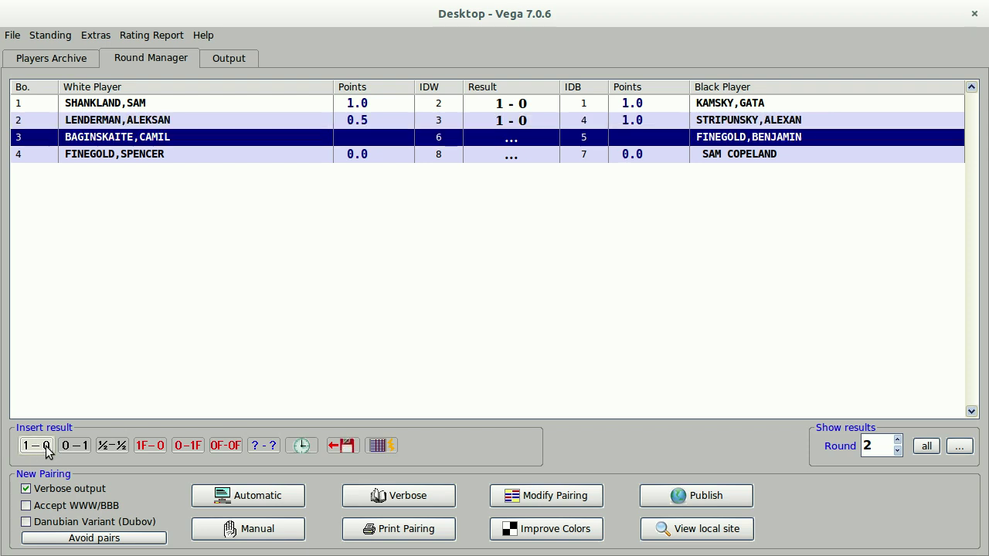
click(40, 450)
click(40, 450)
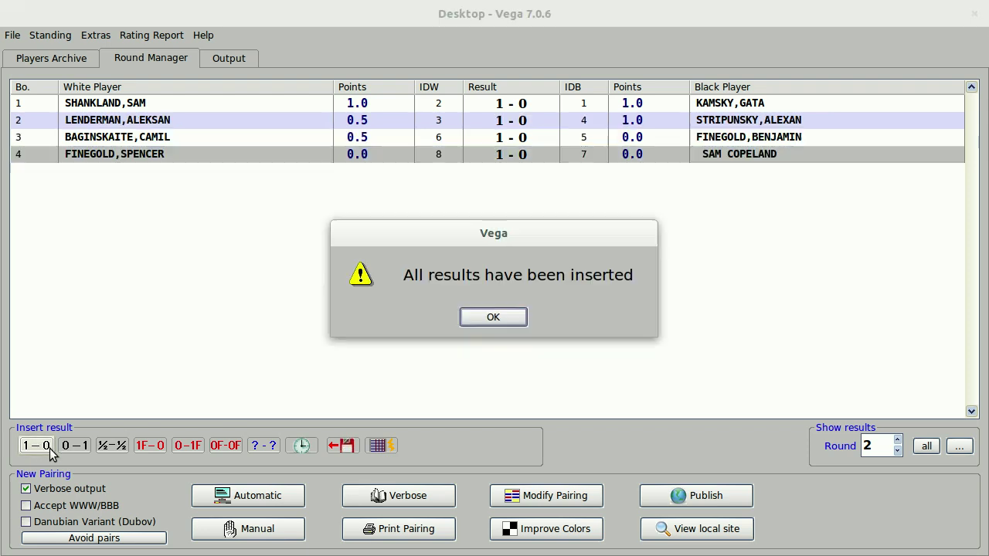
click(508, 319)
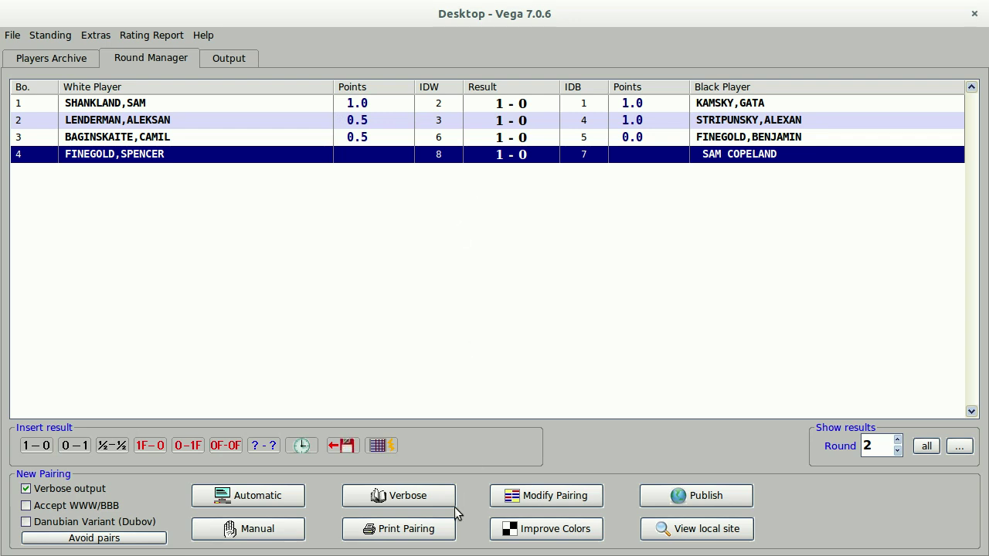
Auto-pair round 3 and record 0-1 on all four boards.
click(239, 498)
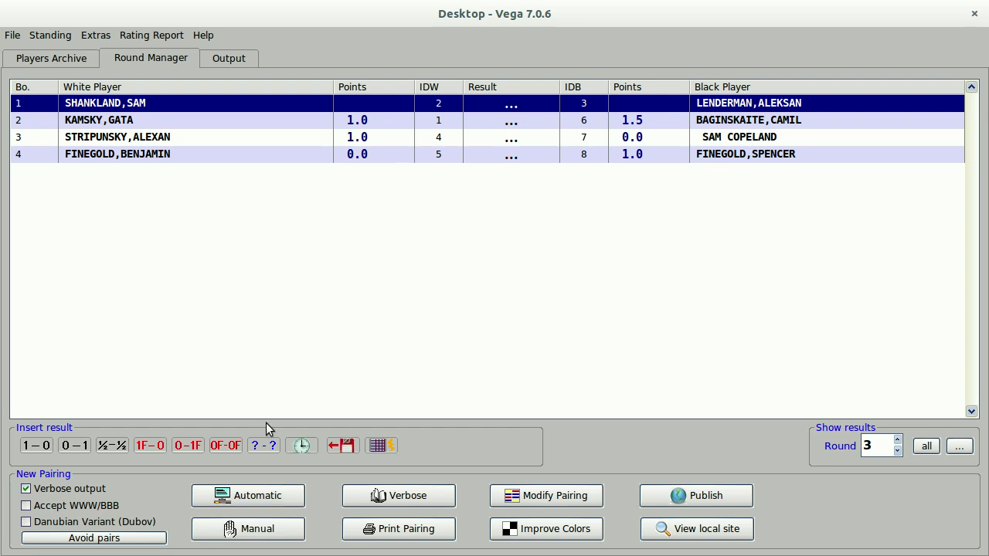
click(75, 446)
click(74, 446)
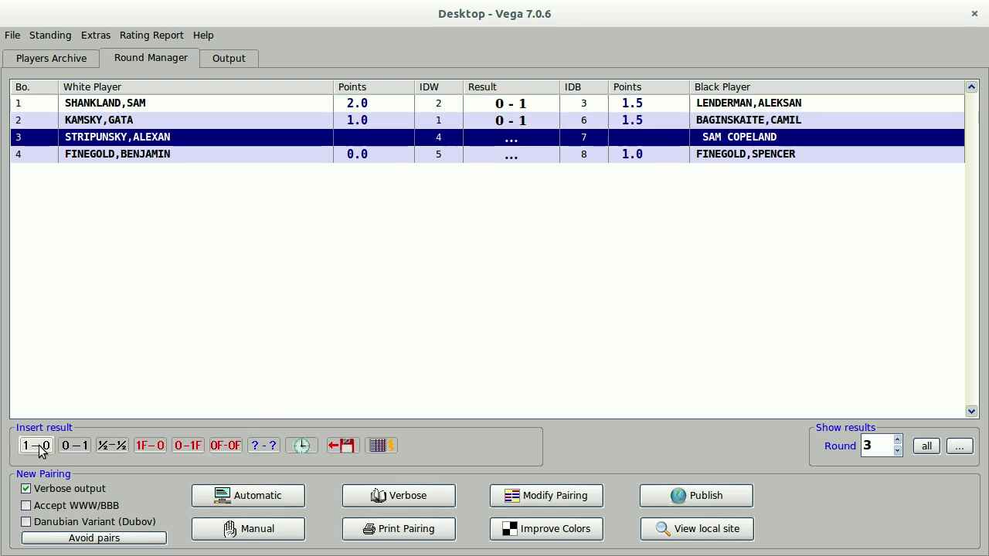
click(75, 446)
click(75, 446)
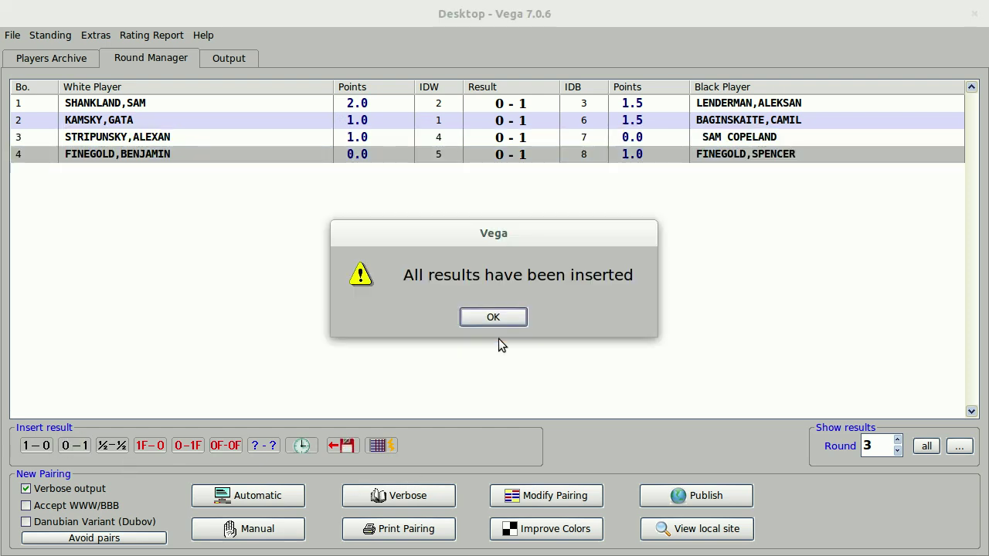
click(510, 318)
Auto-pair round 4 and record 1-0, 0-1, 1-0, 0-1 on boards 1 to 4.
click(279, 496)
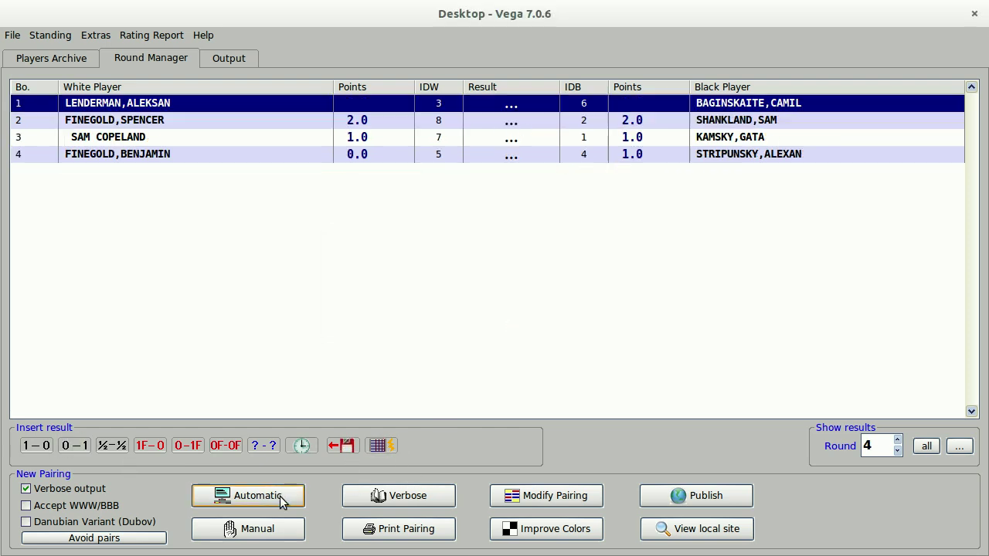
click(37, 445)
click(74, 446)
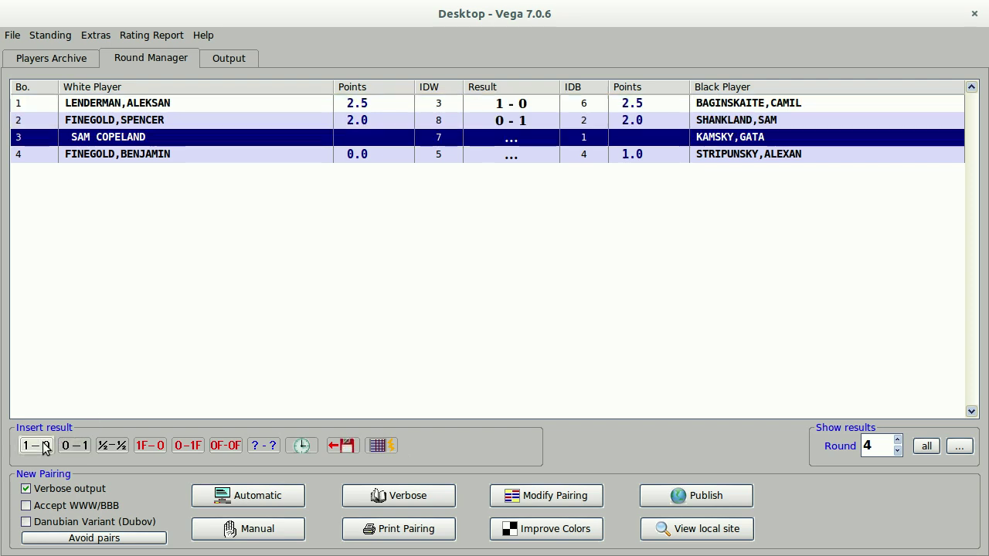
click(36, 446)
click(75, 446)
click(516, 315)
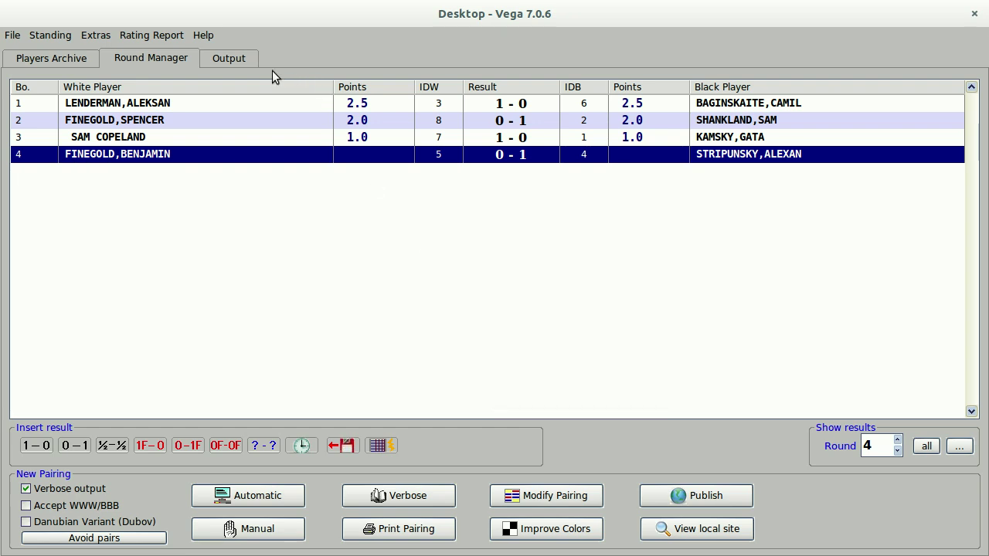
Request the Ranked Cross Table from the Output page.
click(240, 63)
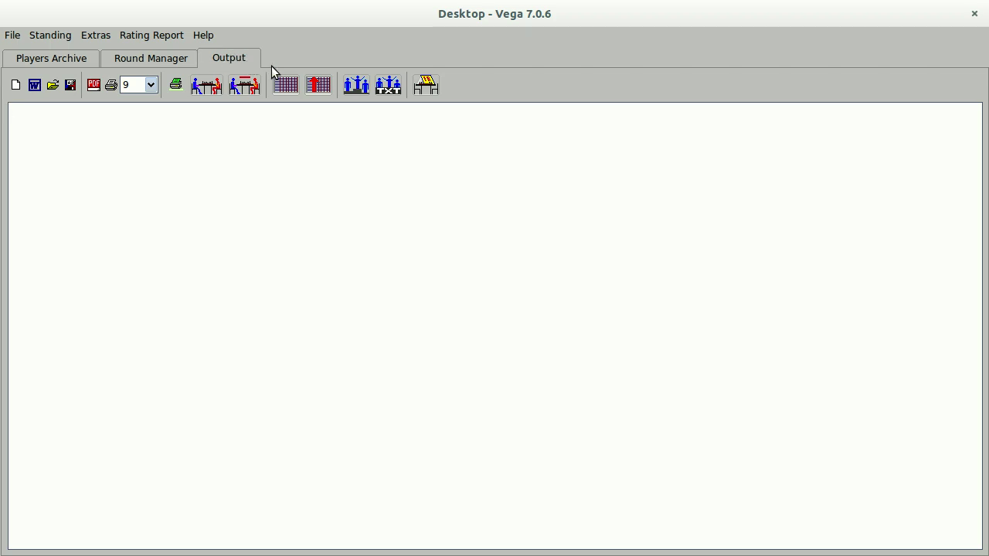
click(318, 89)
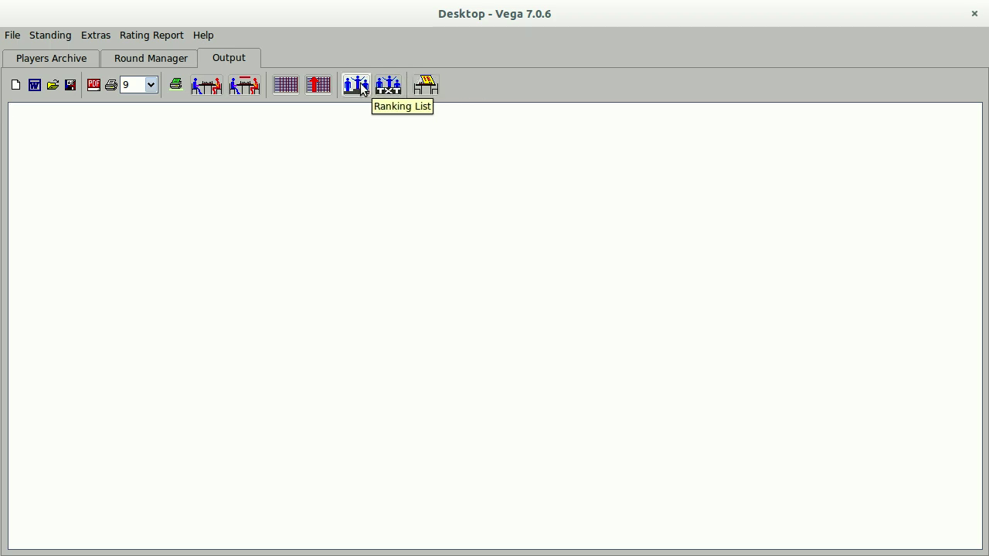
click(318, 86)
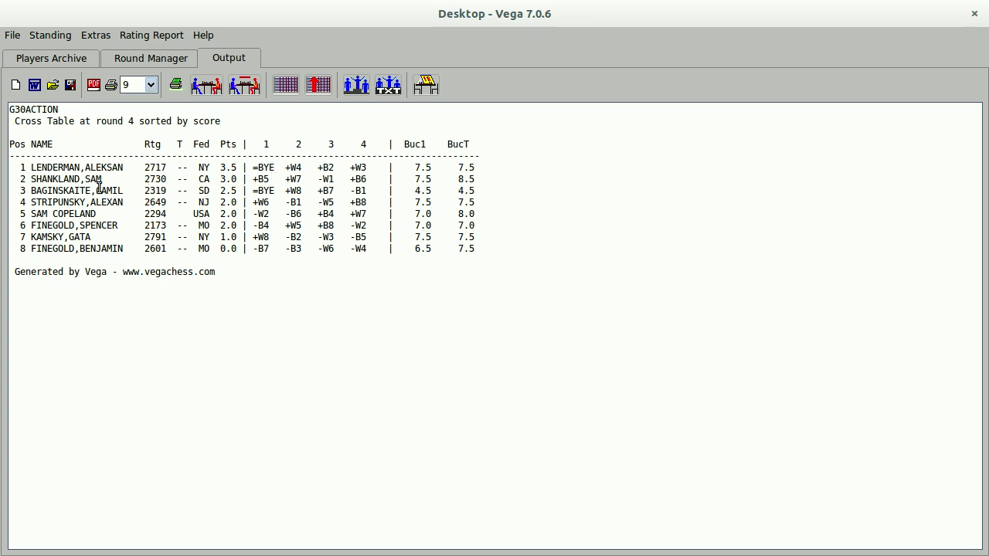
drag(101, 190, 169, 189)
click(132, 191)
drag(84, 249, 259, 250)
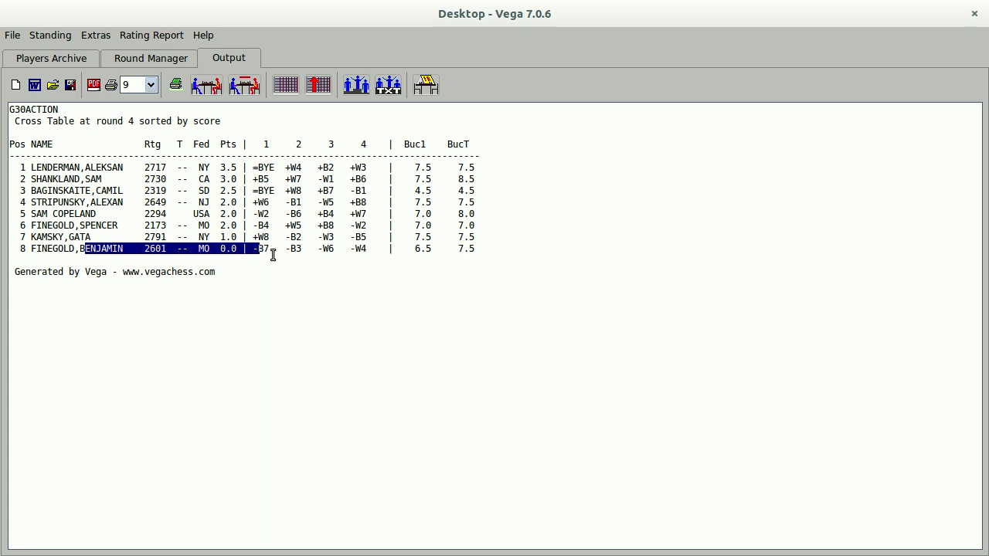
click(273, 254)
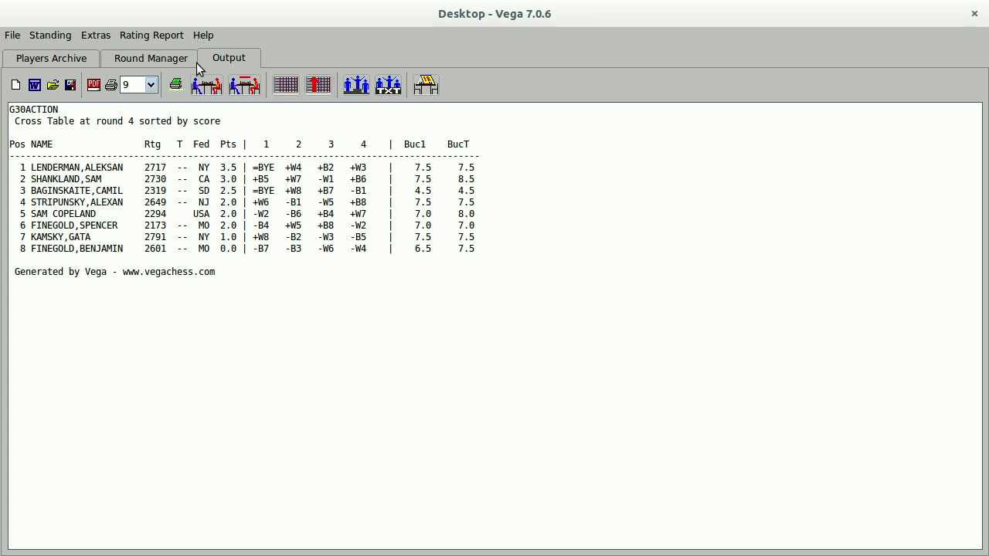
Generate the team ranking from the standings menu, confirming the team score size.
click(45, 34)
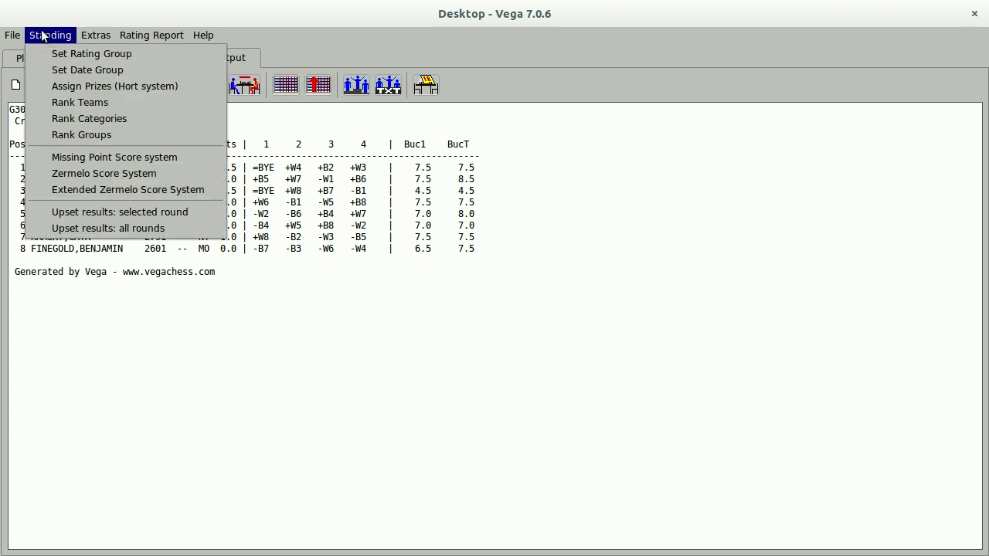
click(92, 105)
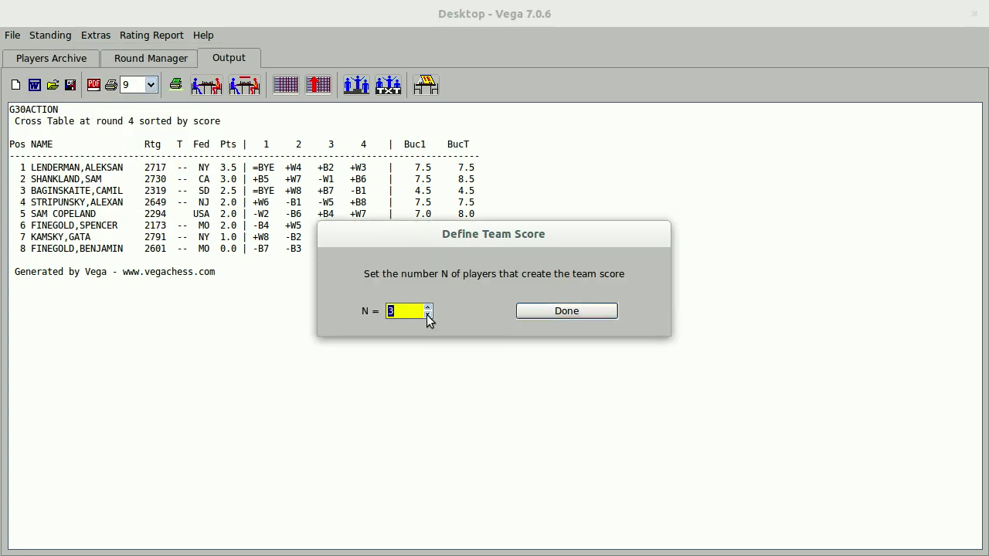
click(556, 311)
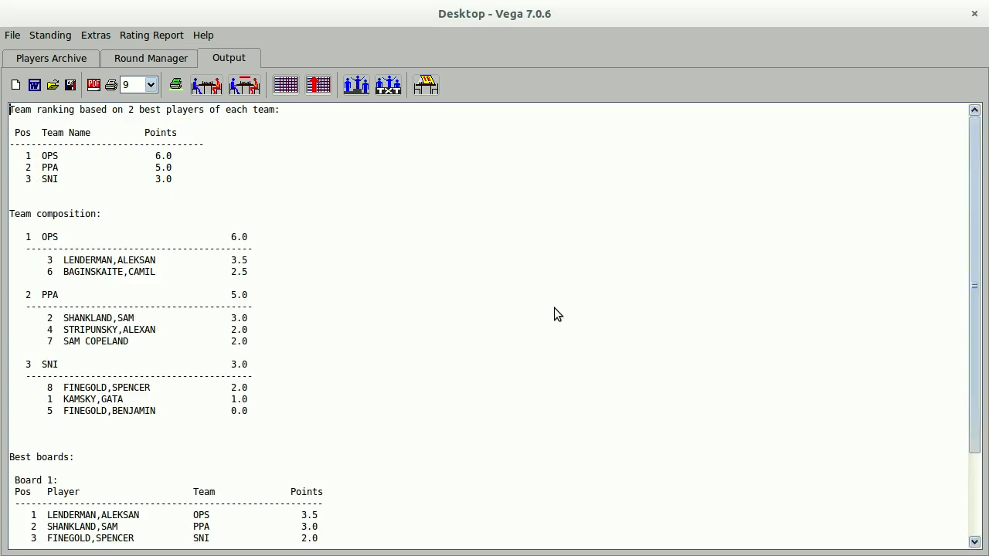
Highlight several team and player lines in the ranking, including SNI's 3.0 total.
drag(37, 154, 204, 153)
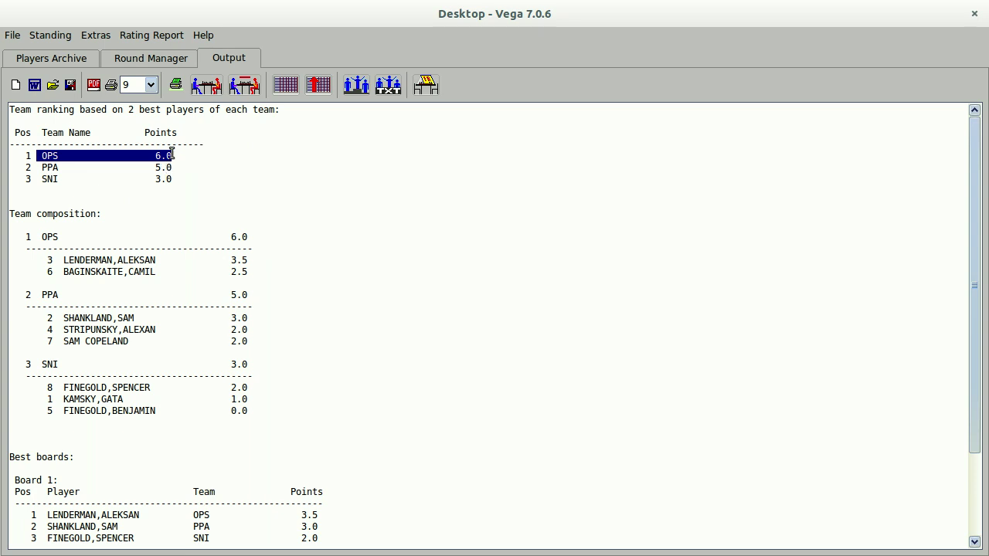
click(232, 168)
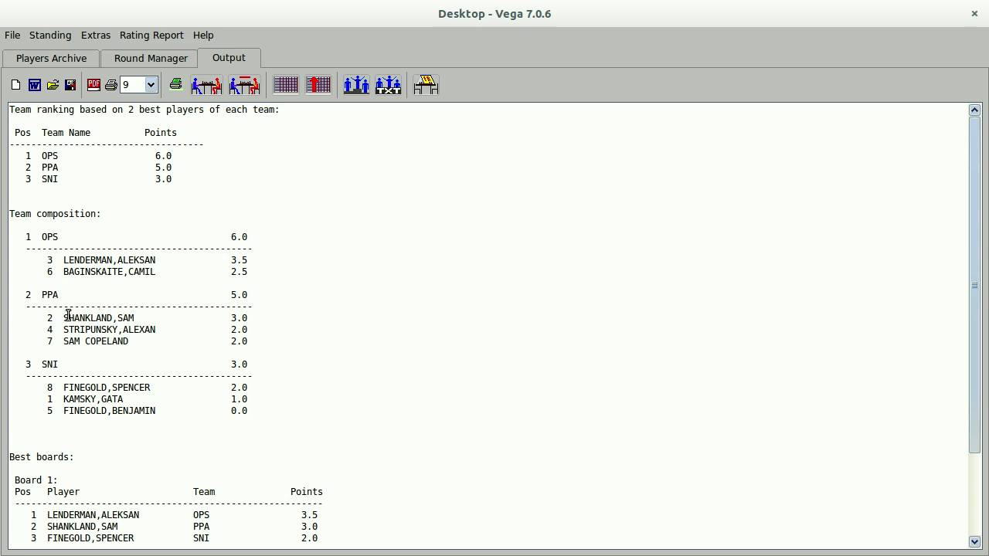
drag(65, 318, 264, 326)
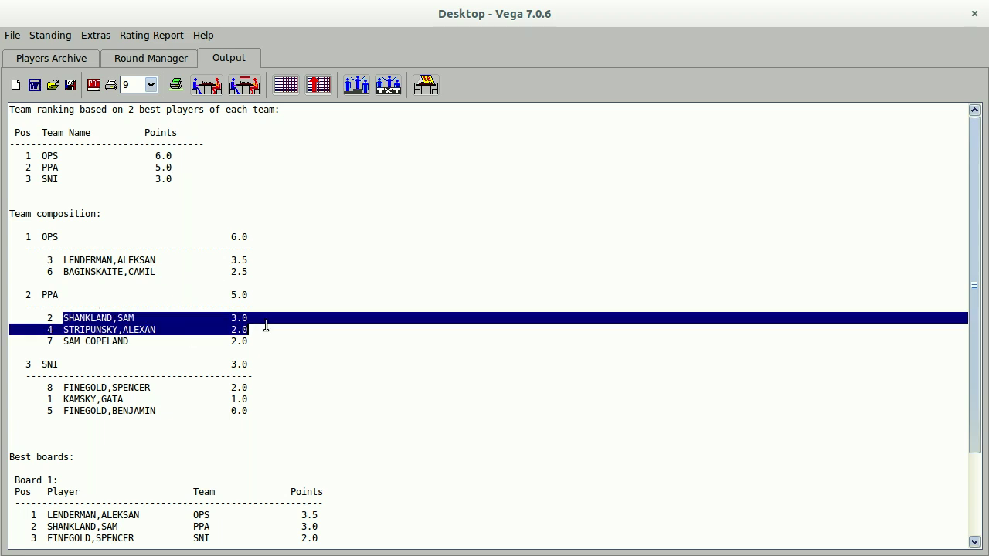
drag(64, 387, 270, 398)
drag(64, 318, 258, 329)
click(232, 367)
drag(232, 367, 261, 366)
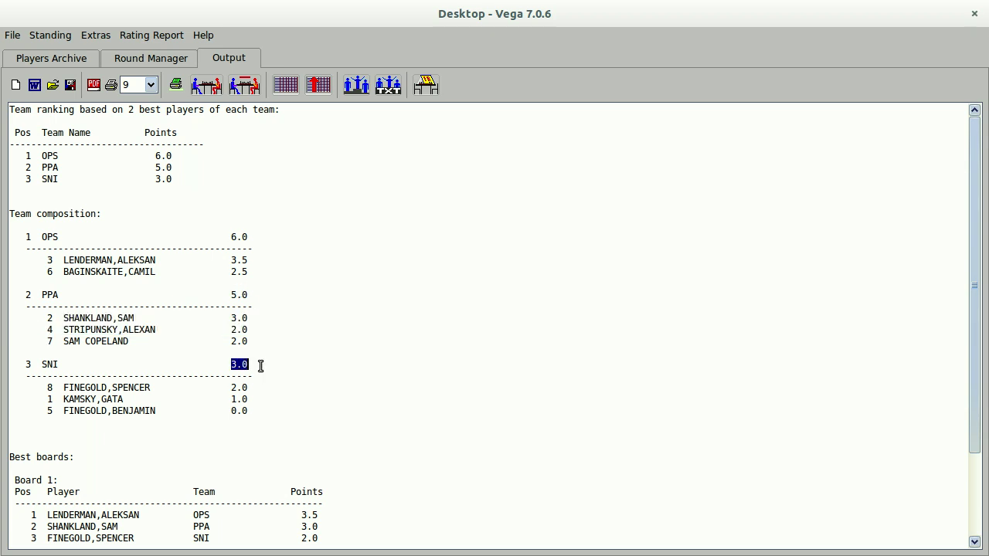
click(268, 368)
Switch between the round pairings and players list, then return to the team ranking output.
click(140, 58)
click(88, 60)
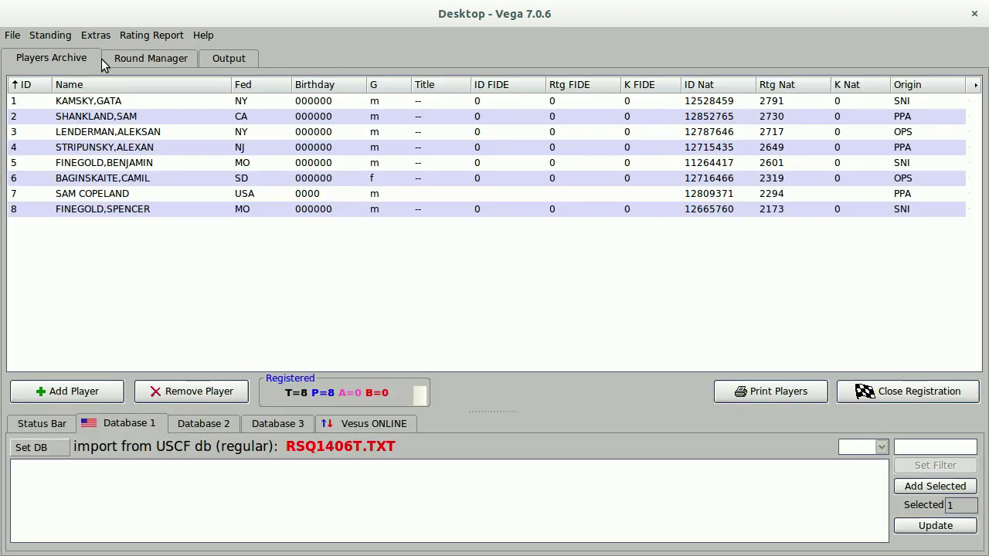
click(150, 58)
click(246, 56)
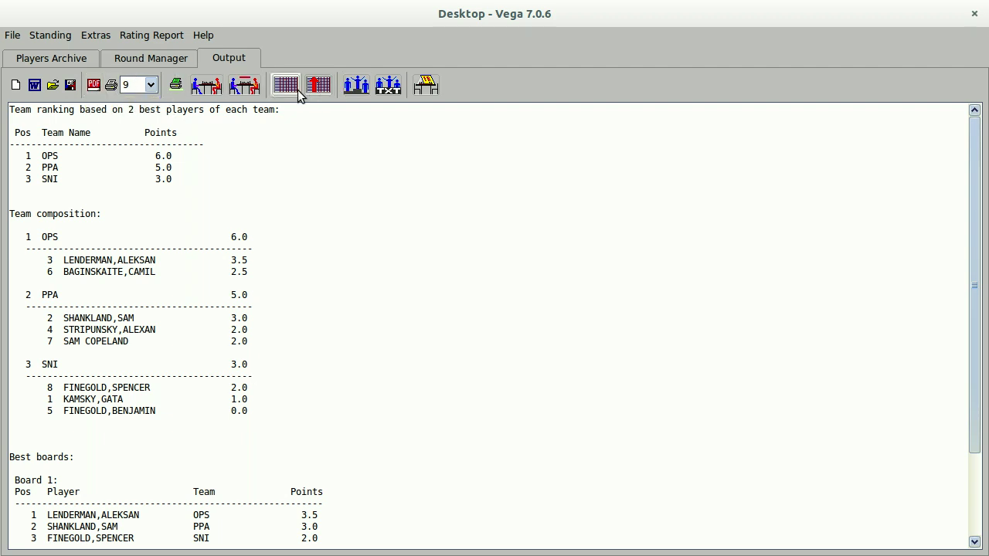
From the Round Manager, auto-pair round 5 and enter 1-0, 0-1, 1-0, 0-1.
click(177, 59)
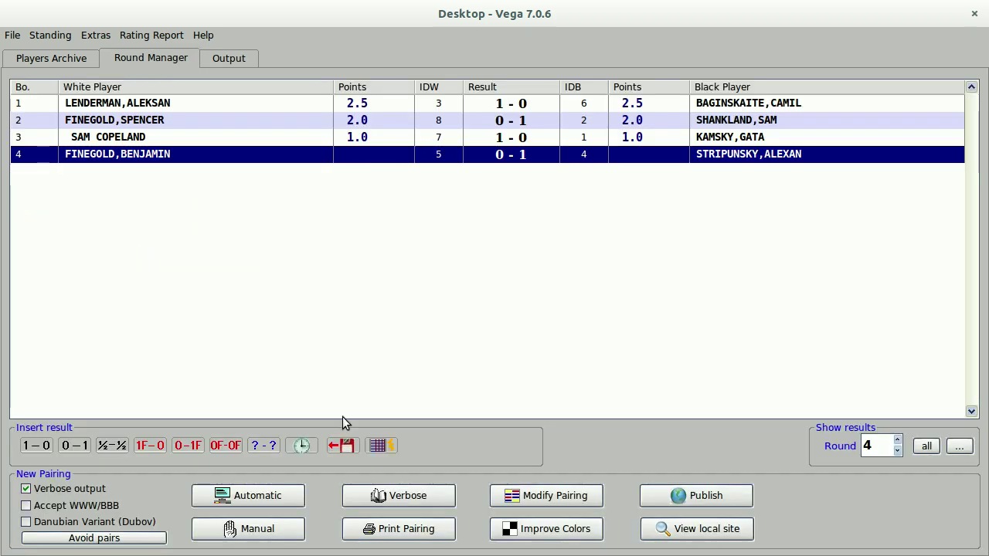
click(296, 501)
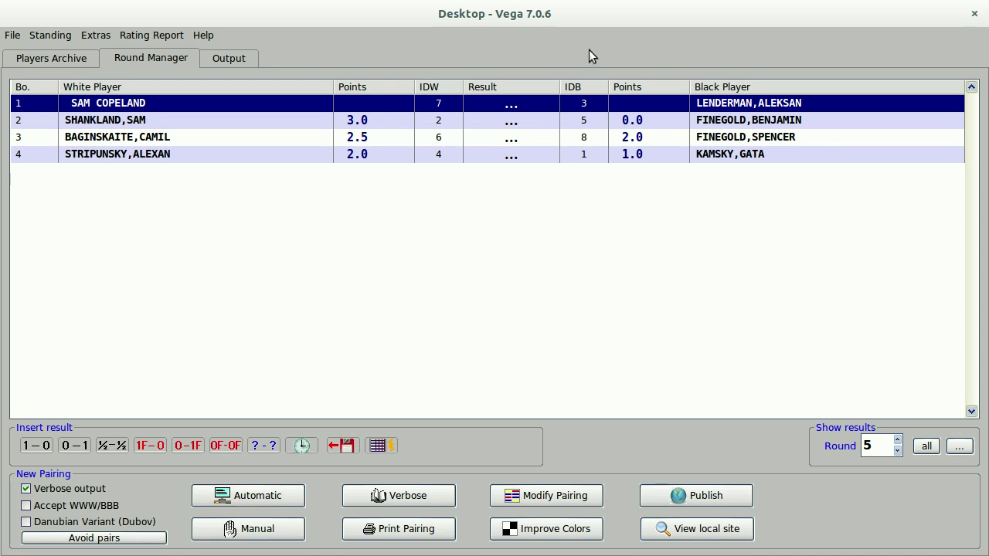
click(36, 446)
click(74, 445)
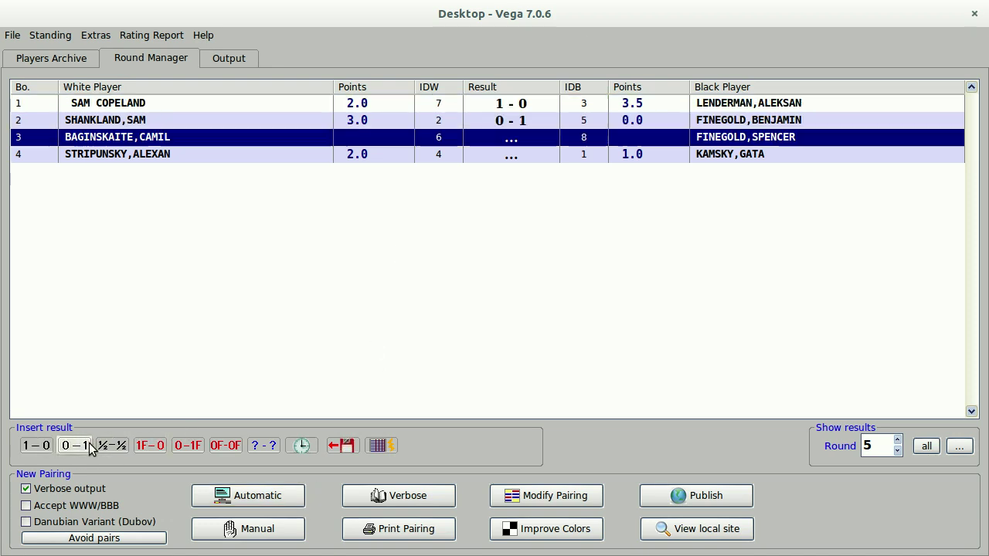
click(36, 446)
click(68, 447)
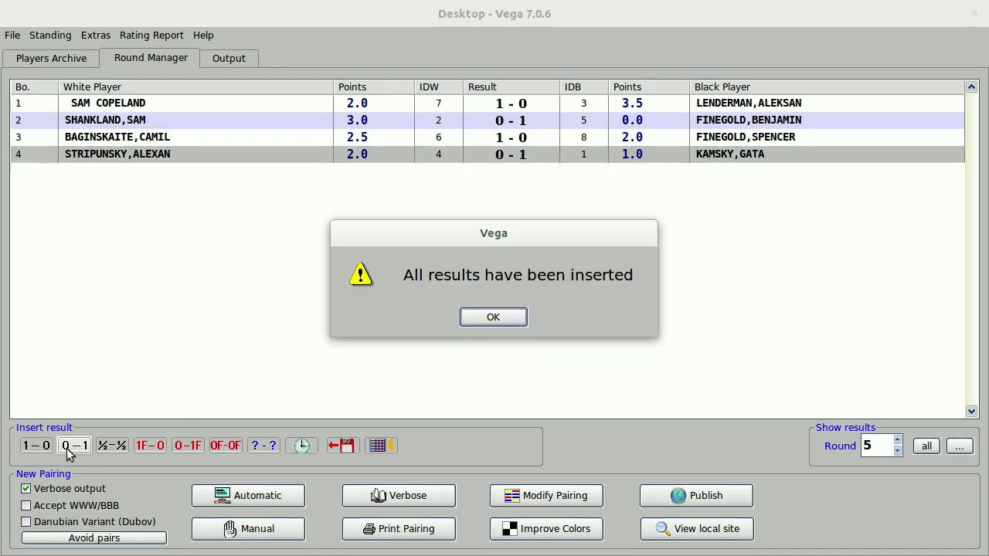
click(499, 319)
Generate the ranked cross table, review its leading rows, then open and close the File menu.
click(255, 60)
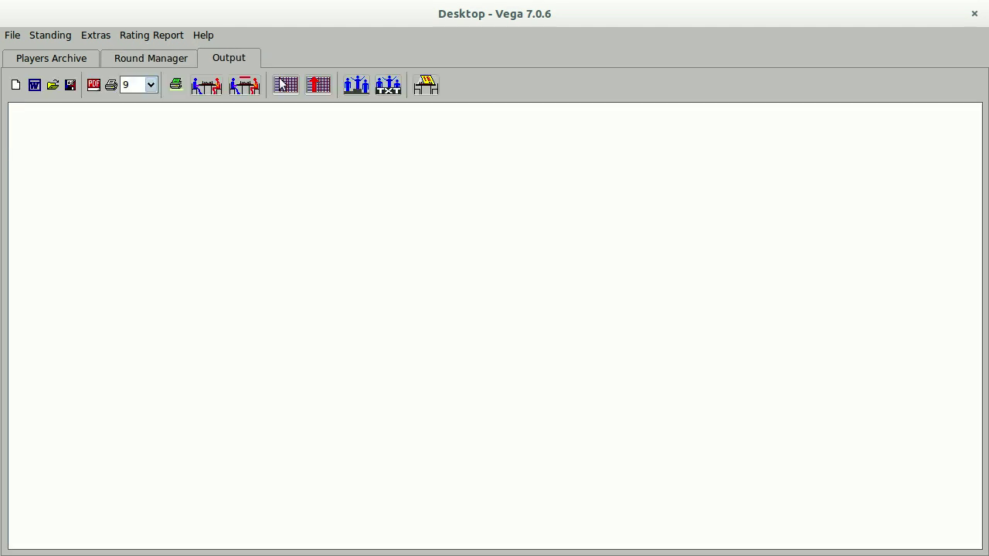
click(318, 87)
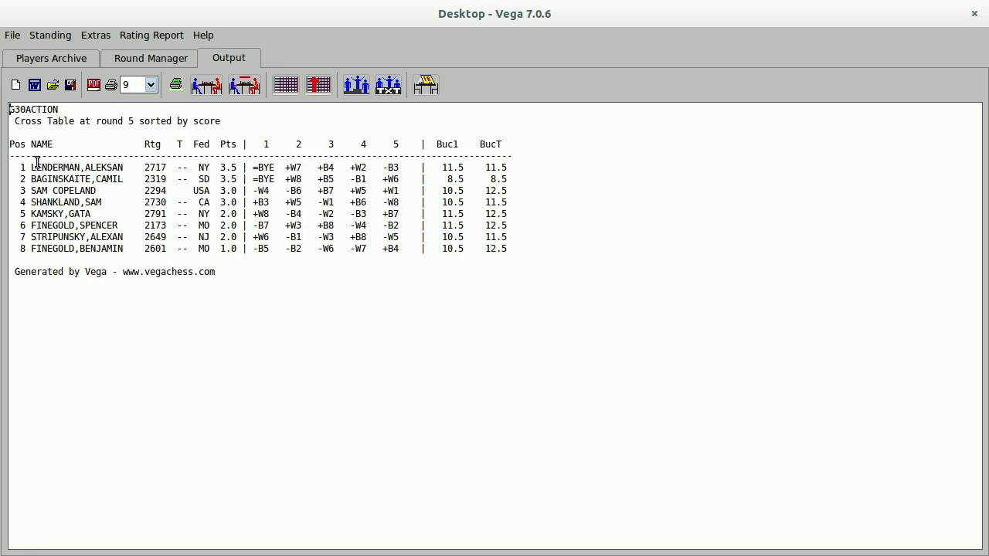
drag(31, 167, 526, 178)
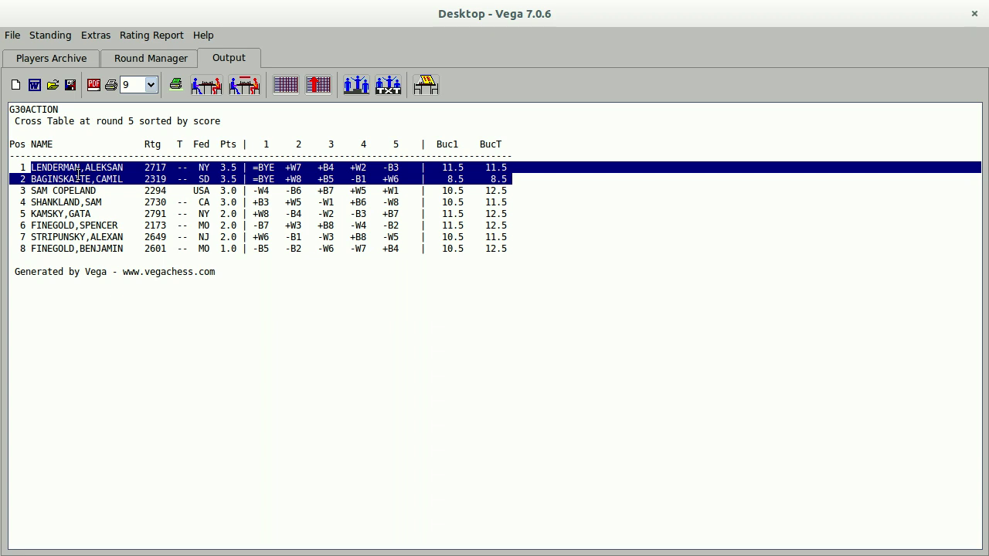
click(299, 177)
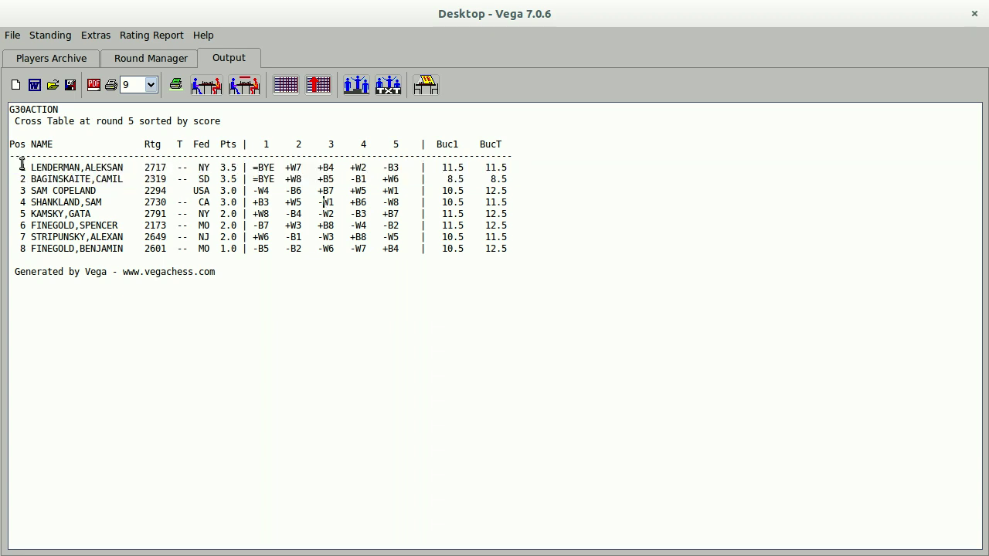
drag(21, 164, 546, 180)
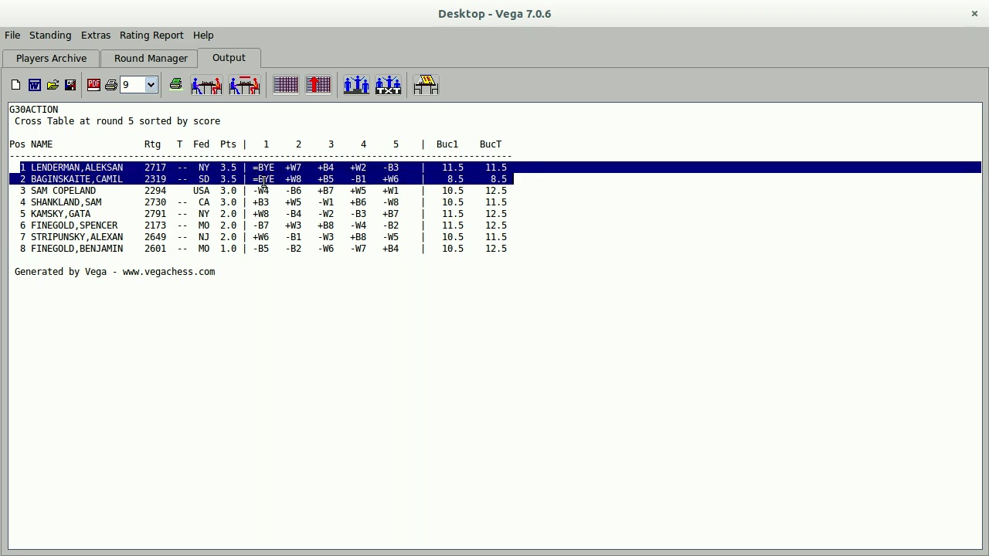
click(296, 209)
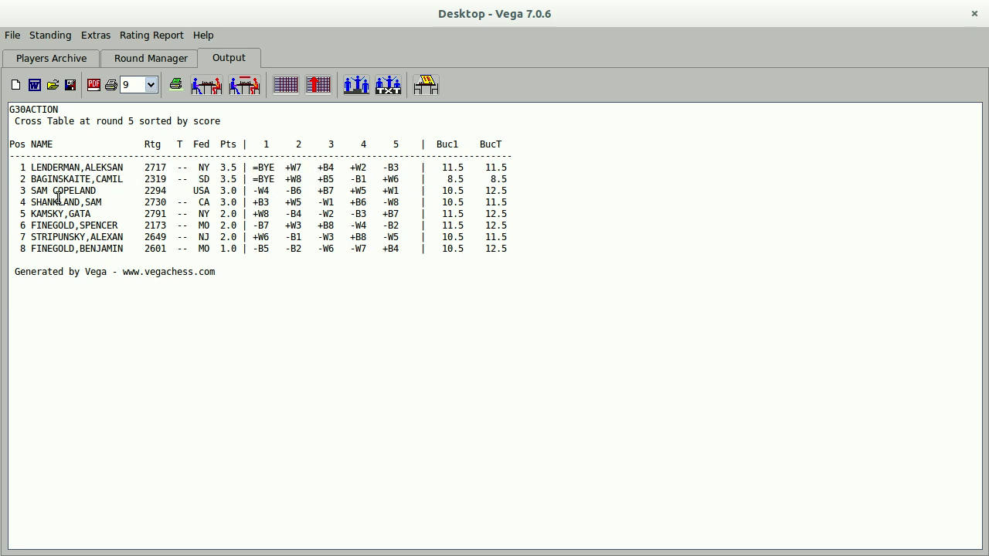
drag(32, 190, 197, 191)
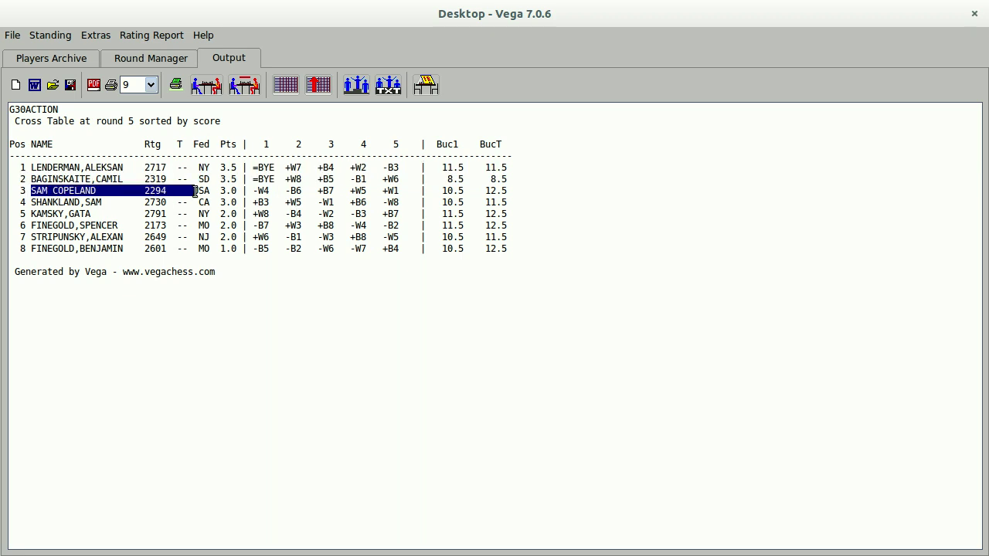
click(248, 180)
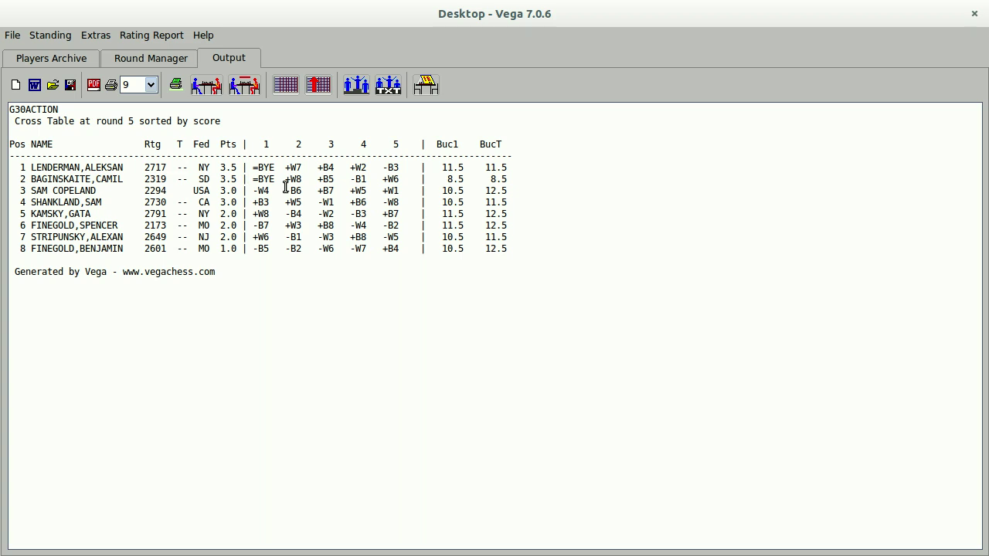
click(12, 35)
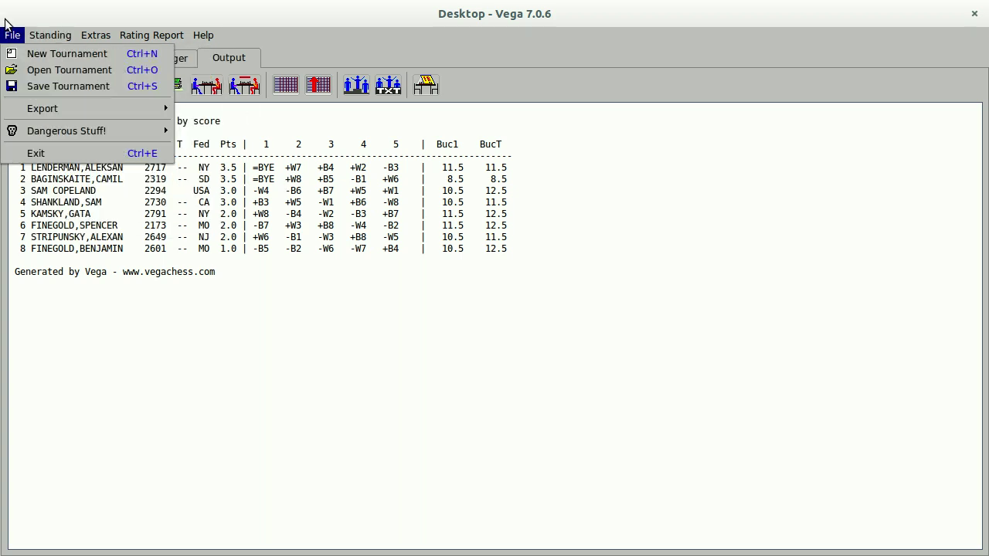
click(357, 190)
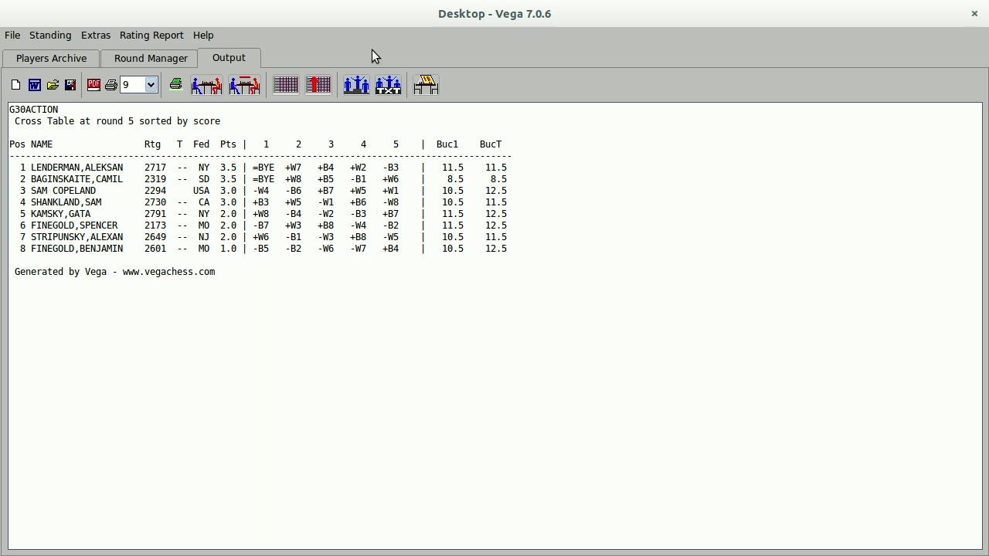
Start the USCF rating report for the current section.
click(170, 35)
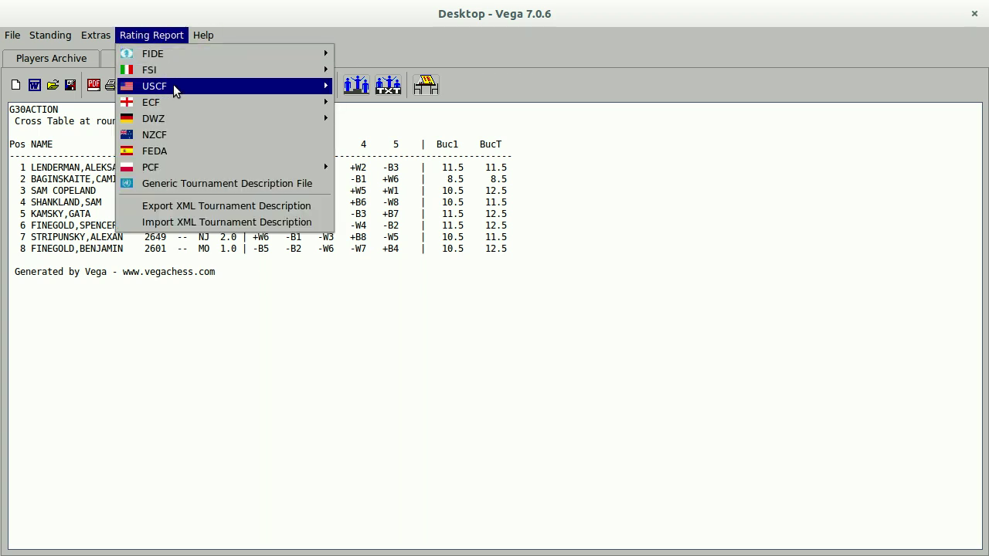
mouse_move(329, 86)
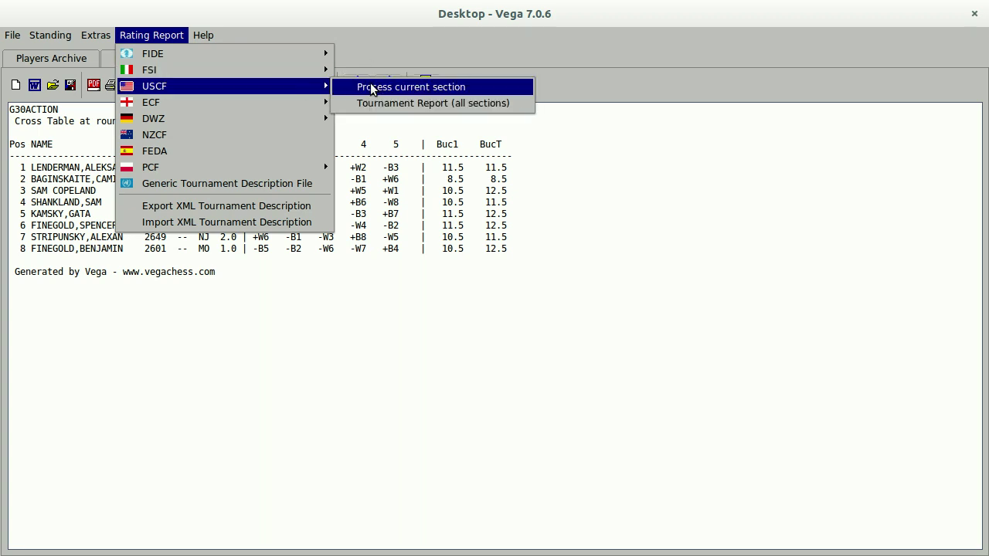
click(374, 86)
Rename the section from G30ACTION to OPEN, choose rating system D, and enter the chief TD's ID.
click(343, 264)
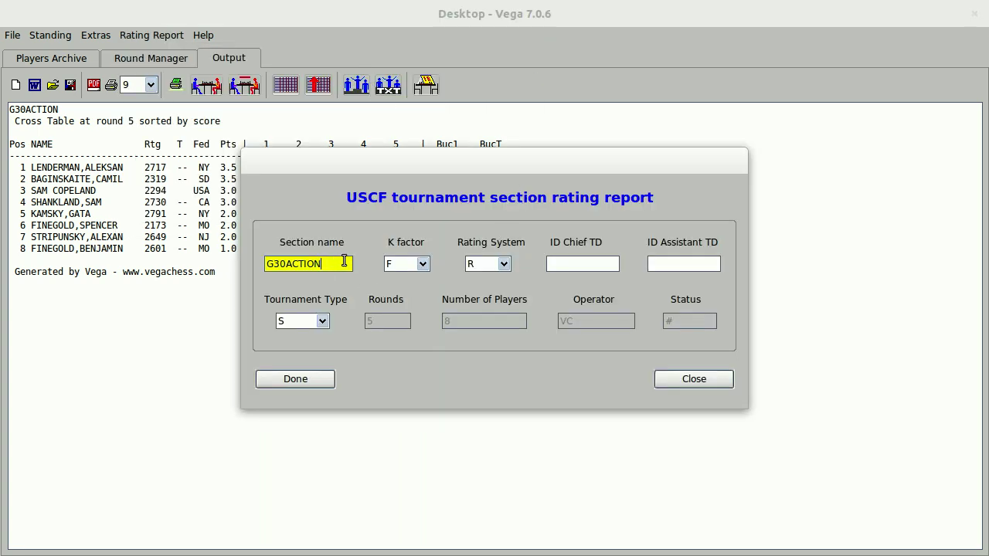
drag(343, 264, 195, 249)
key(BackSpace)
text(OPEN)
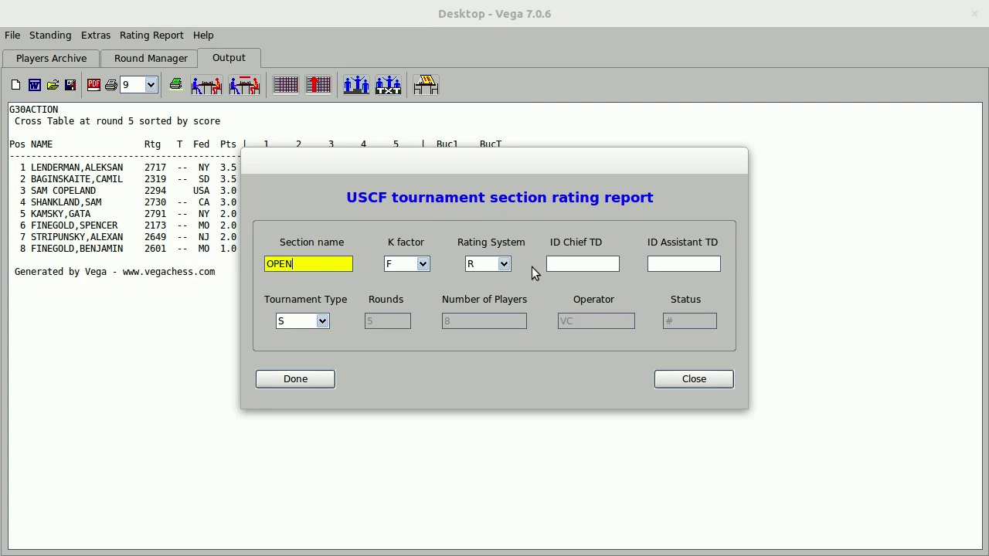
click(503, 264)
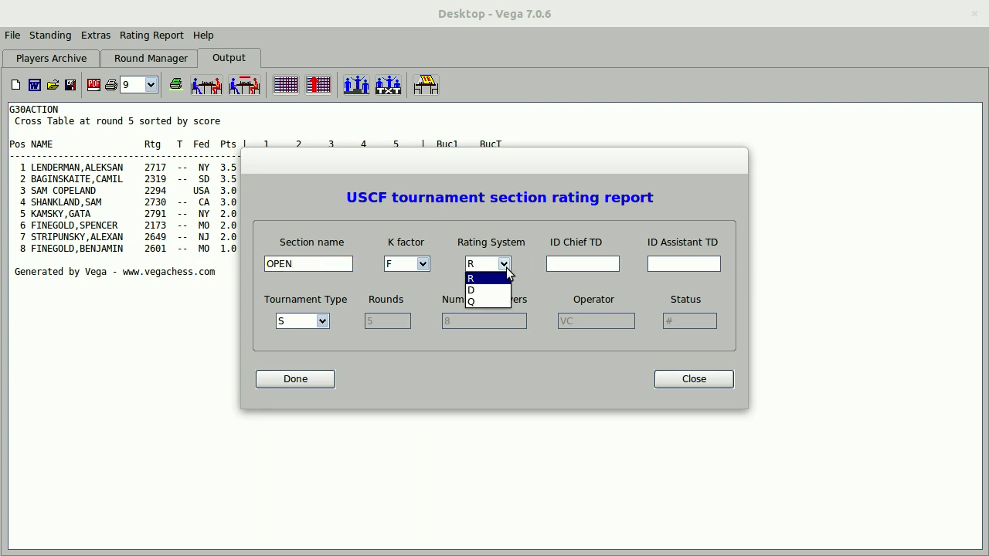
click(499, 285)
click(582, 269)
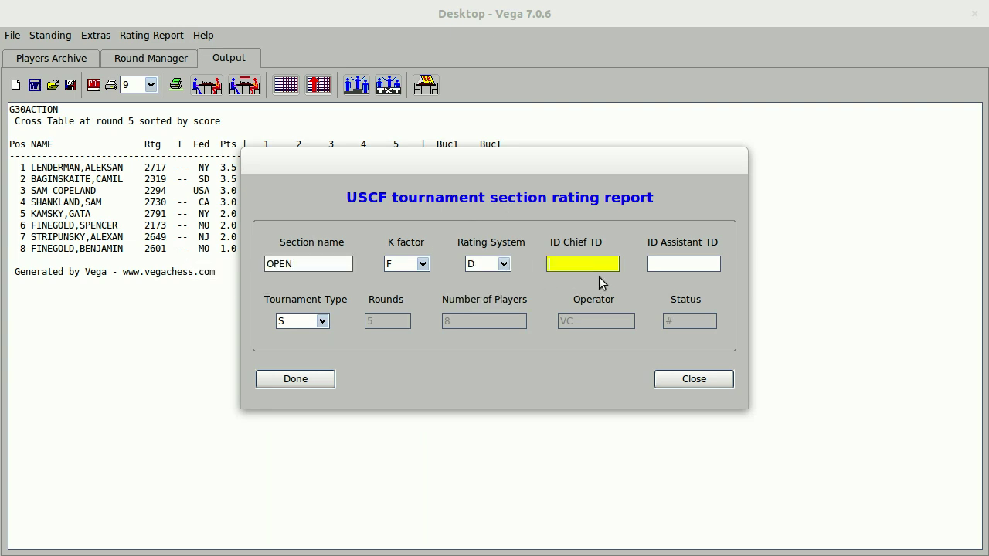
Confirm the section report settings and start a USCF Tournament Report for all sections.
click(313, 379)
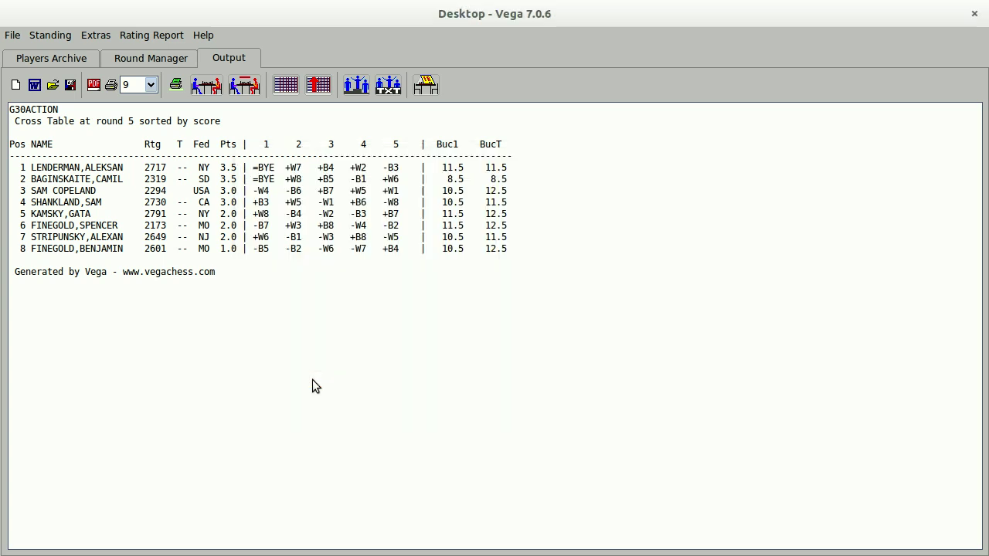
click(177, 35)
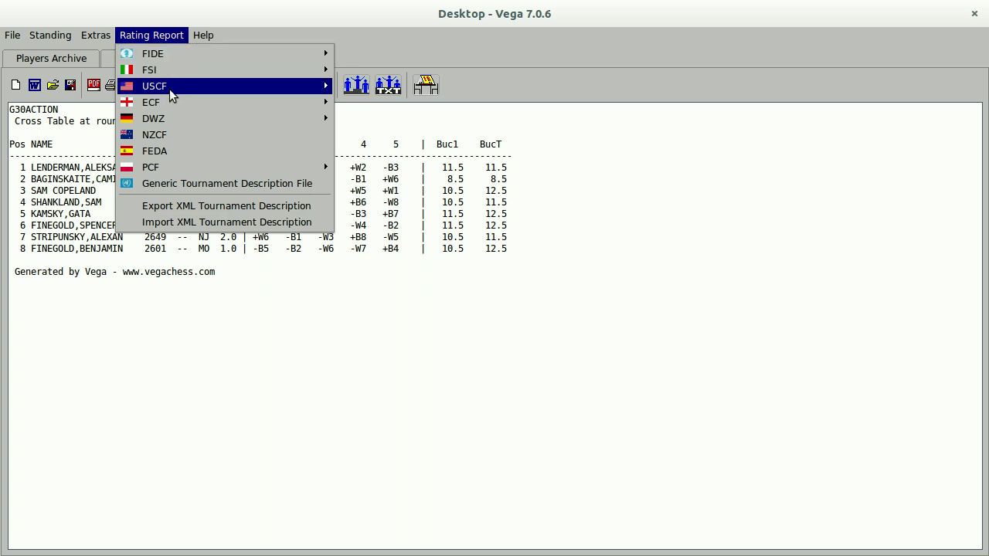
mouse_move(172, 94)
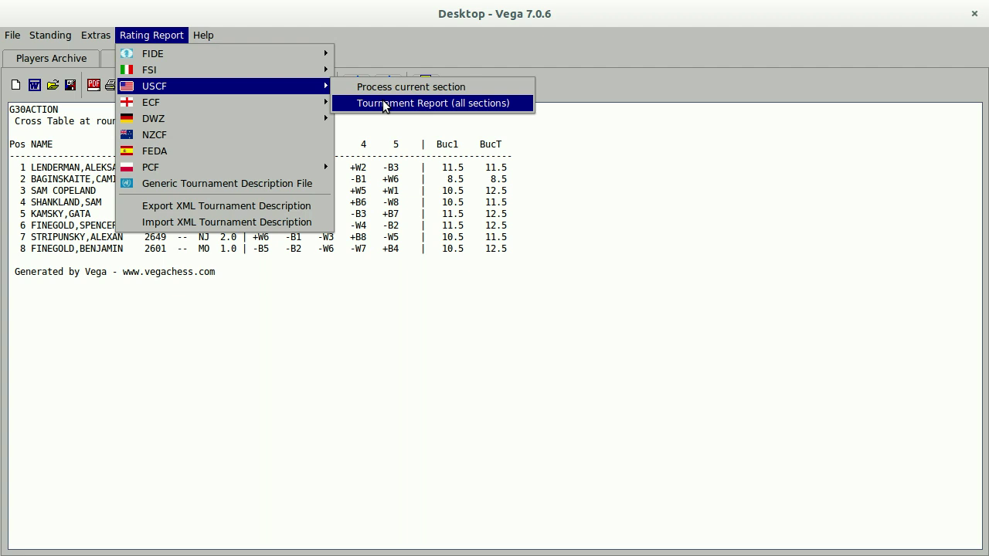
click(385, 104)
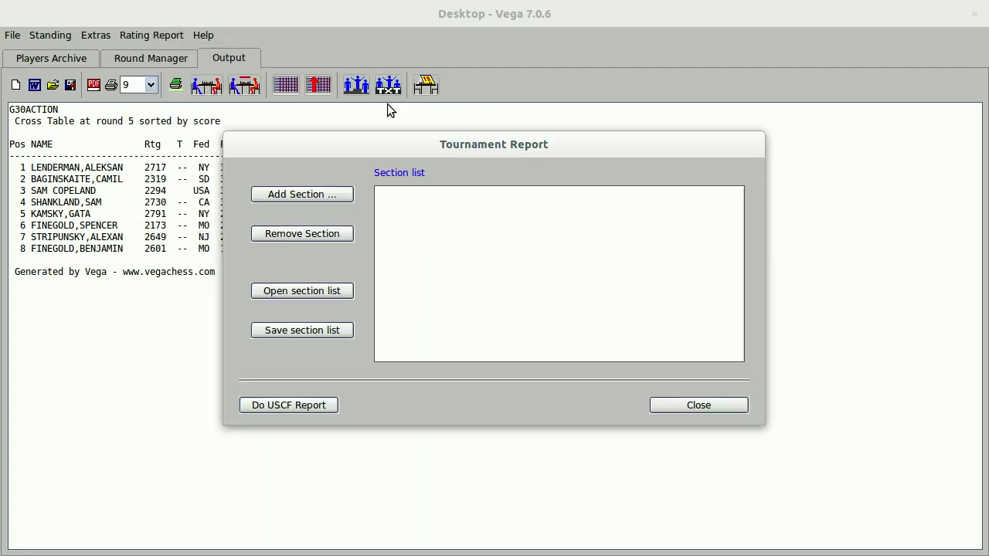
Add the Desktop folder as a section in the tournament report.
click(334, 194)
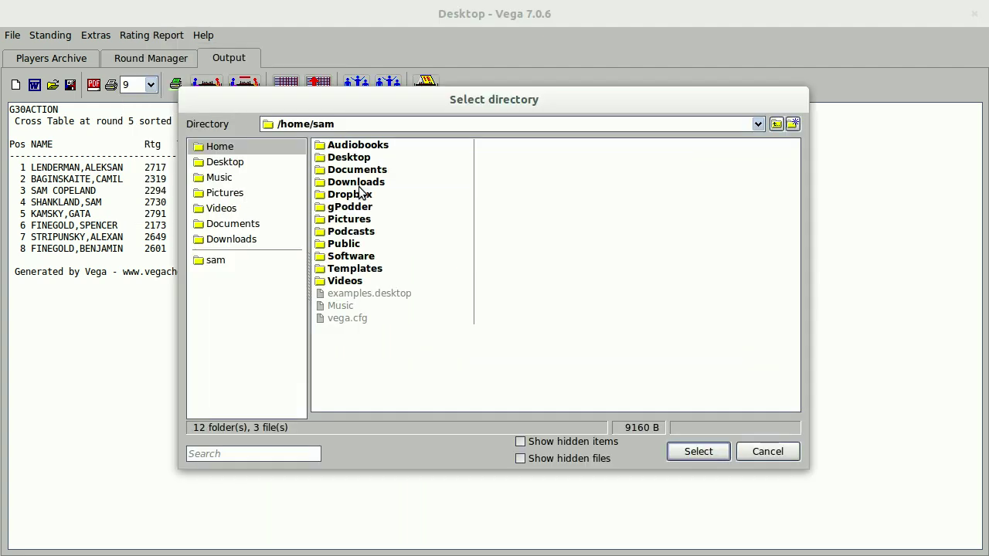
double_click(360, 157)
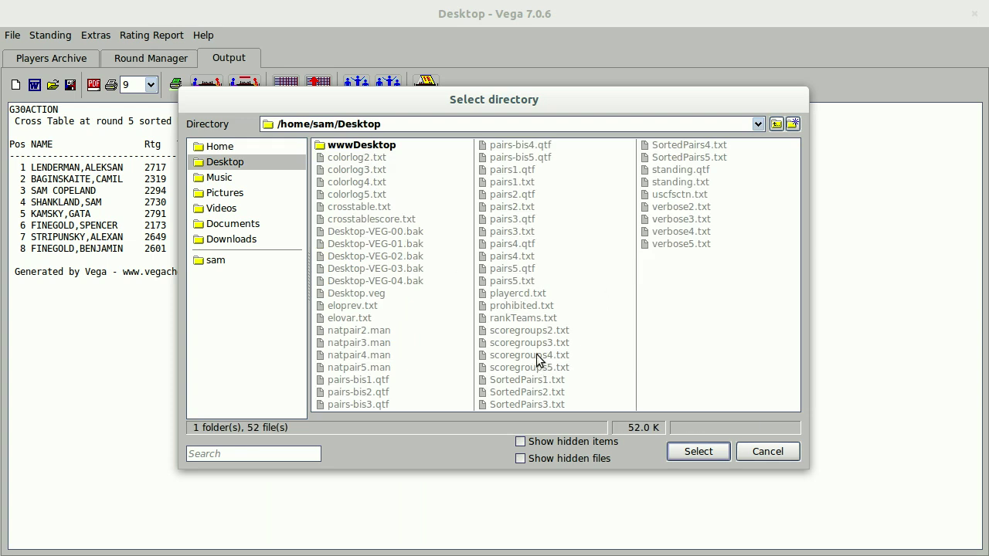
click(694, 196)
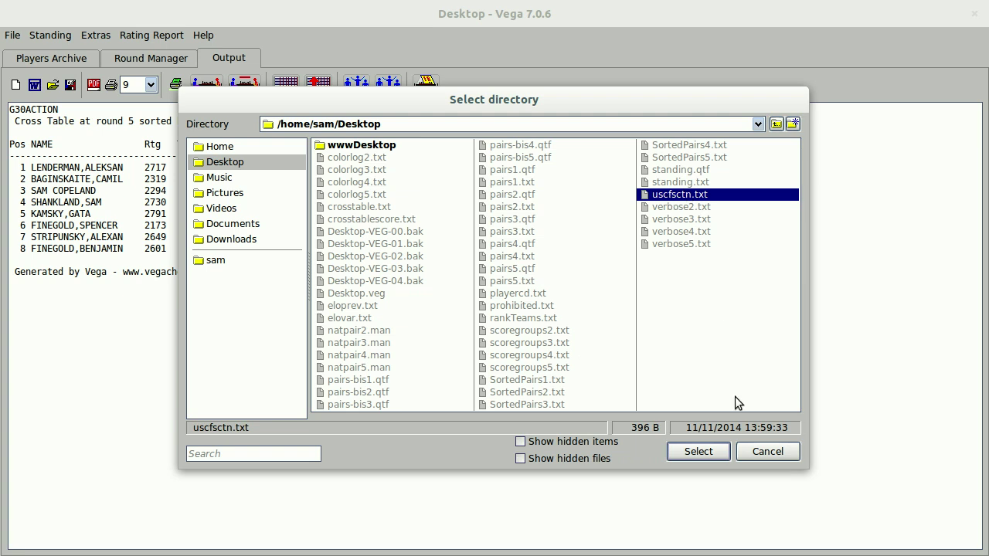
click(698, 452)
click(326, 406)
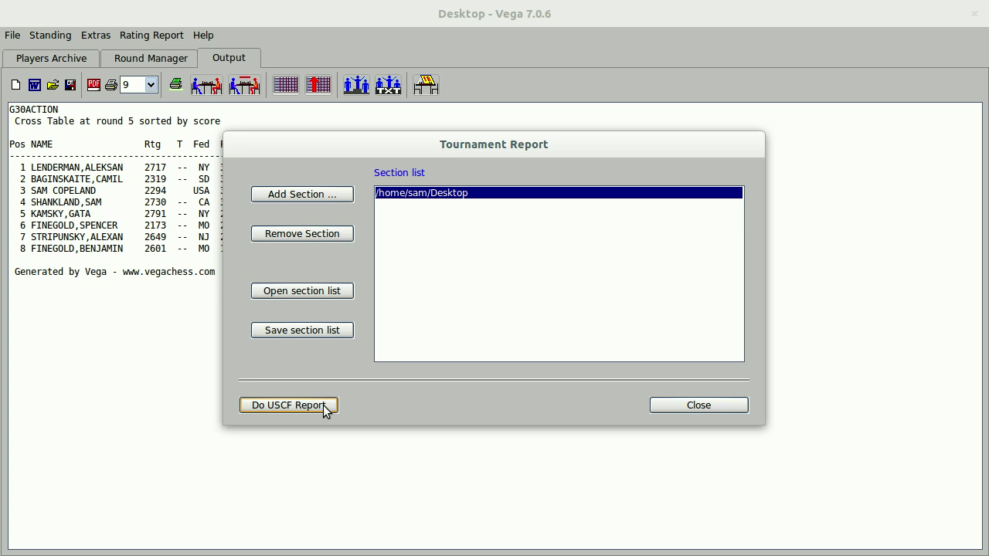
Start the USCF report, entering the event ID, event name 'Game 30 Action' and the affiliate ID.
click(289, 404)
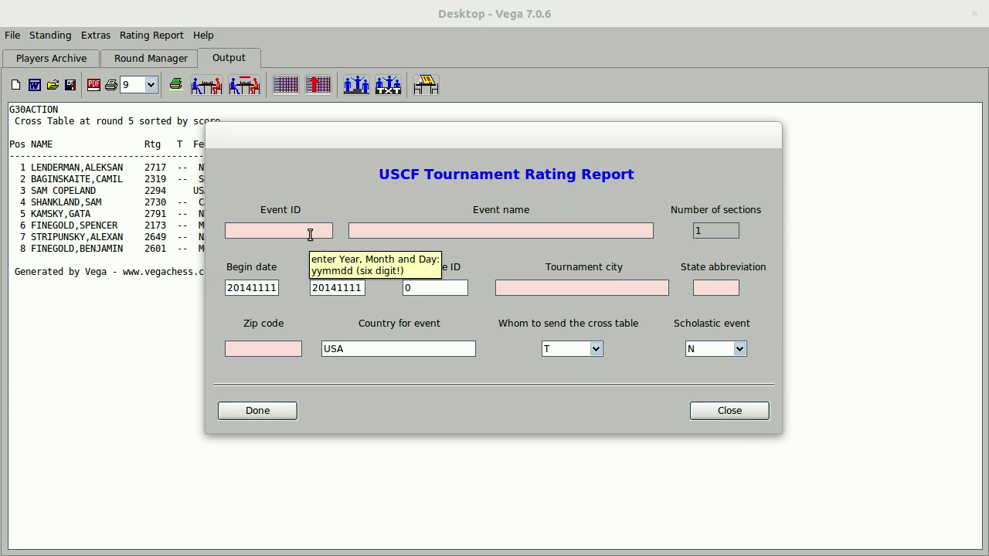
text(11)
key(BackSpace)
text(41111)
click(473, 232)
text(G)
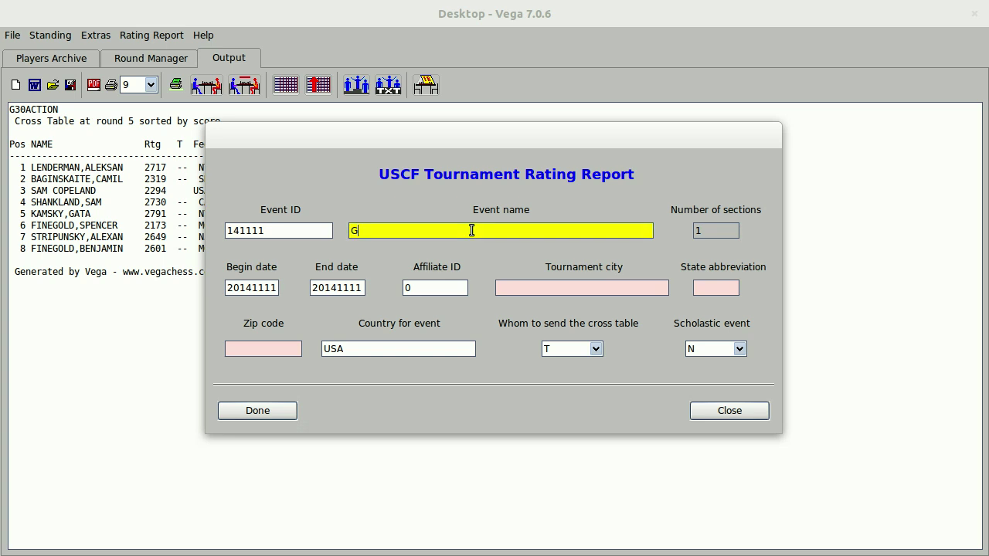
text(ame 30 Action)
key(Tab)
key(Tab)
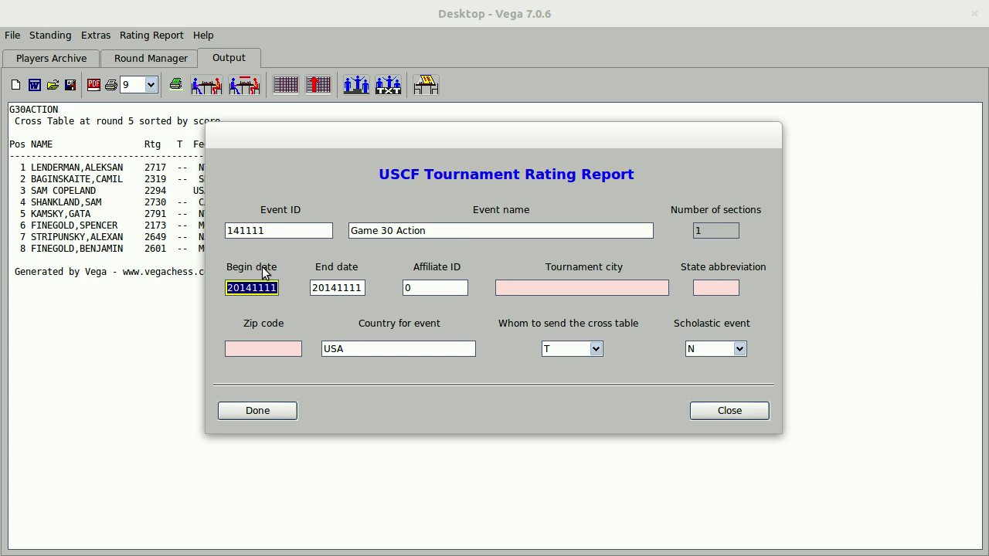
click(446, 290)
key(BackSpace)
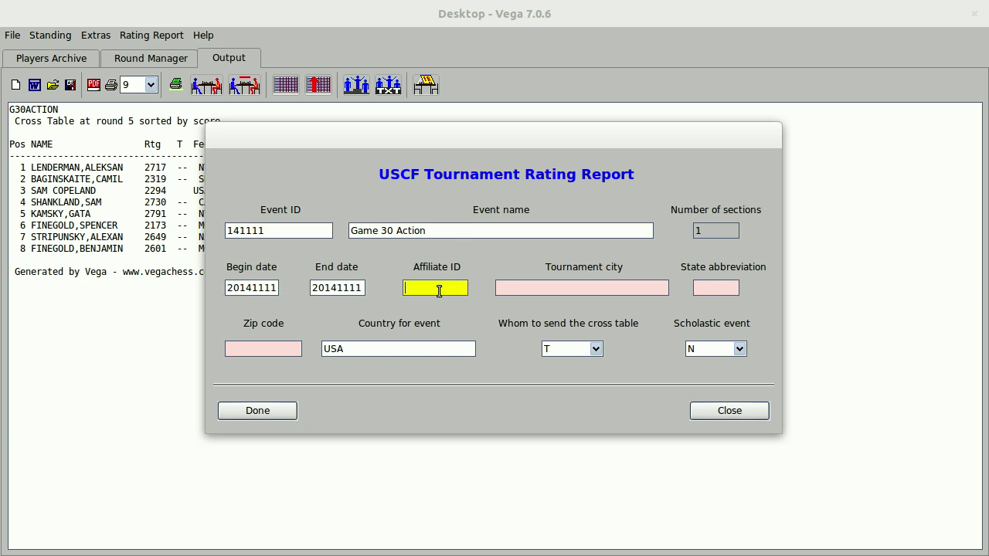
drag(460, 288, 345, 284)
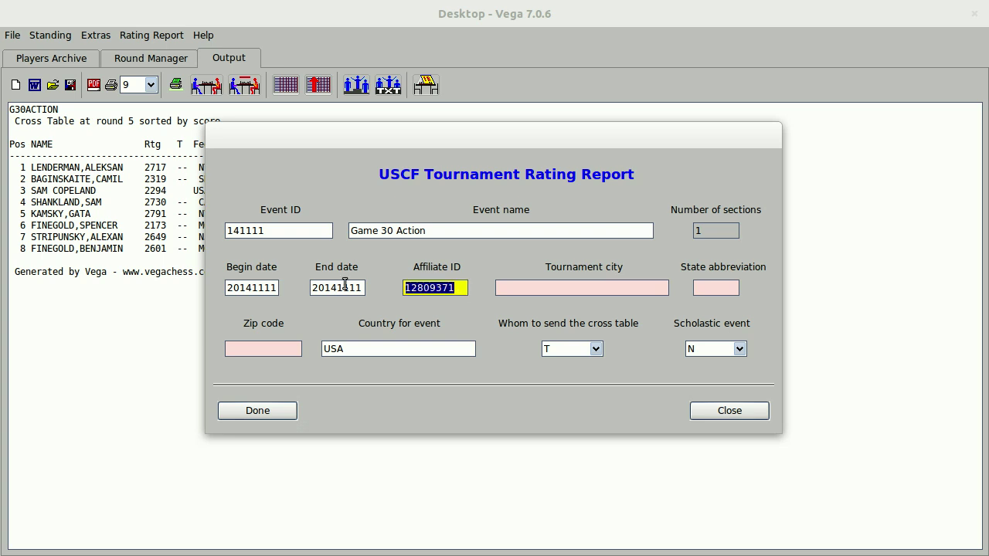
text(A666)
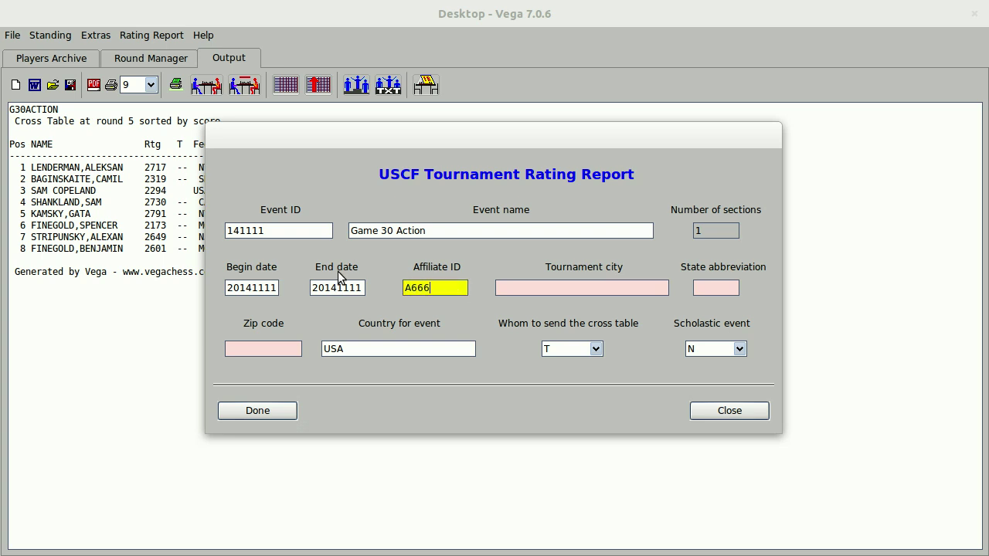
text(6666)
Enter Columbia, SC and its zip code, set cross table to N and scholastic to Y, and finish the report.
key(Tab)
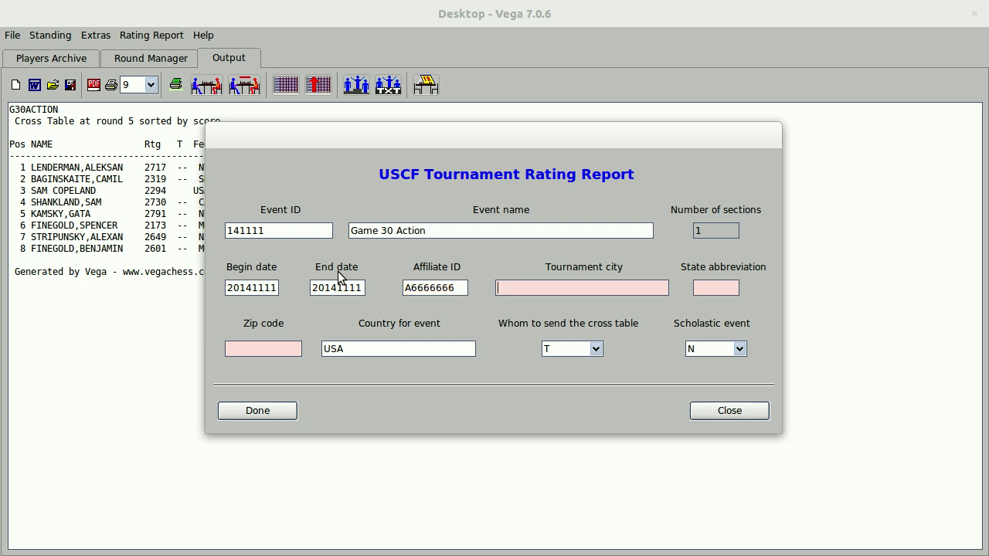
text(Columbia)
key(Tab)
text(SC)
key(Tab)
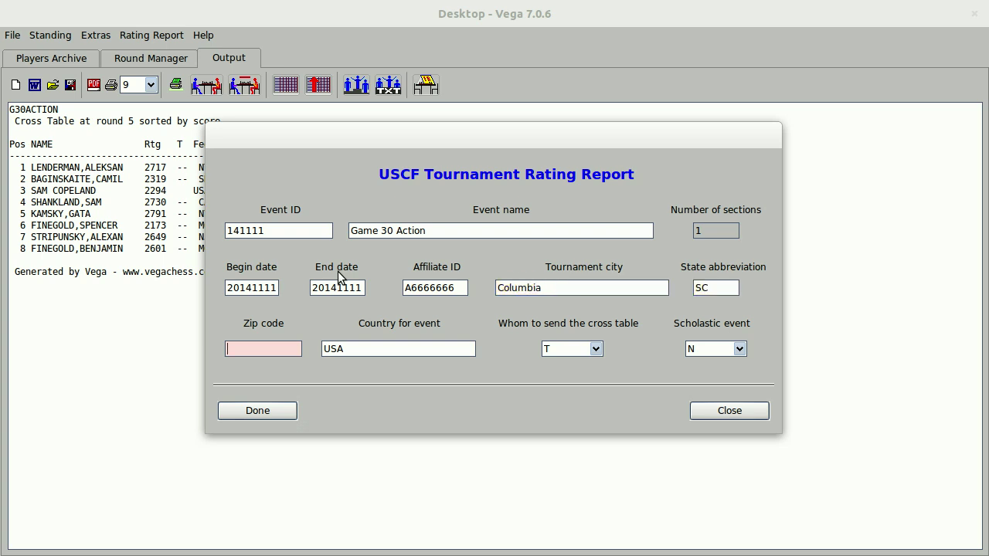
text(29229)
click(595, 349)
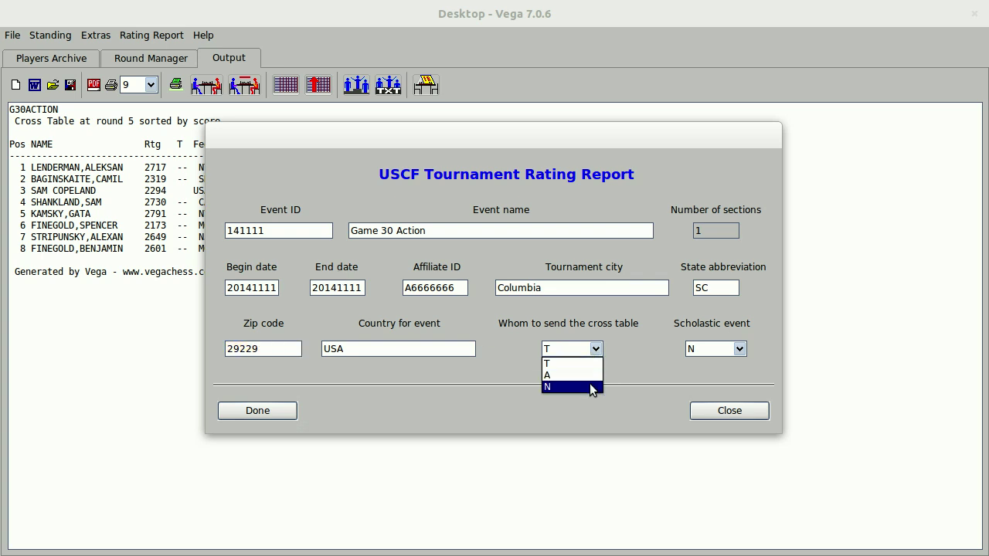
click(589, 387)
click(739, 348)
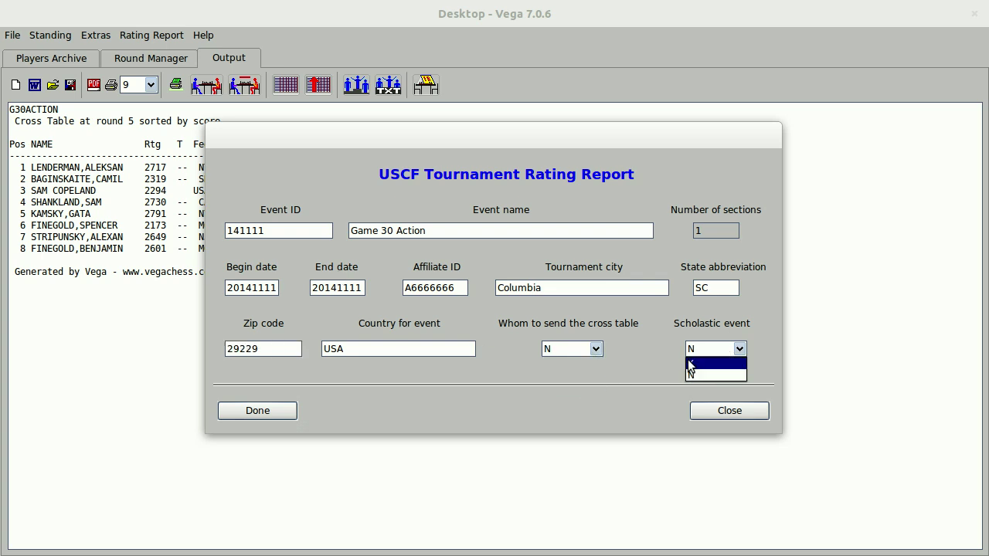
click(695, 362)
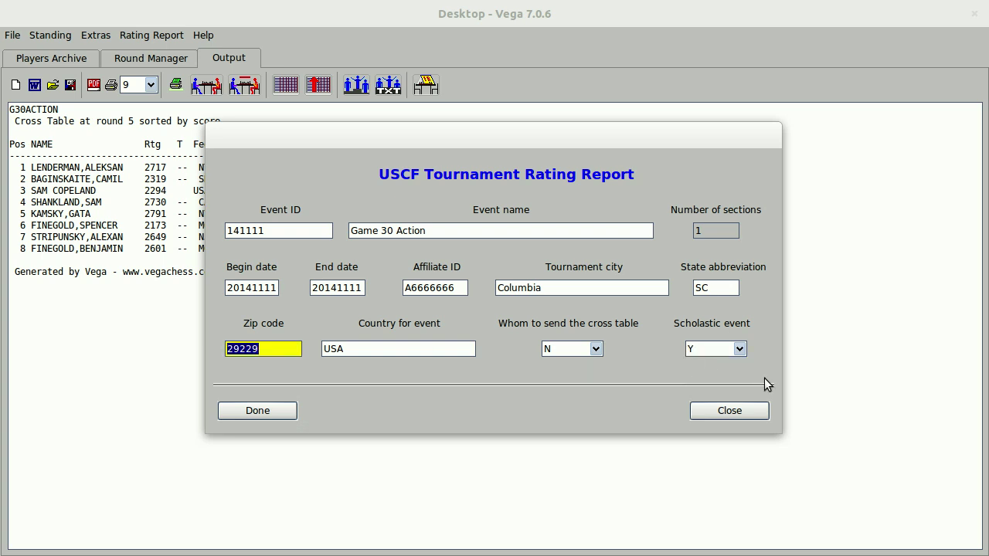
click(264, 412)
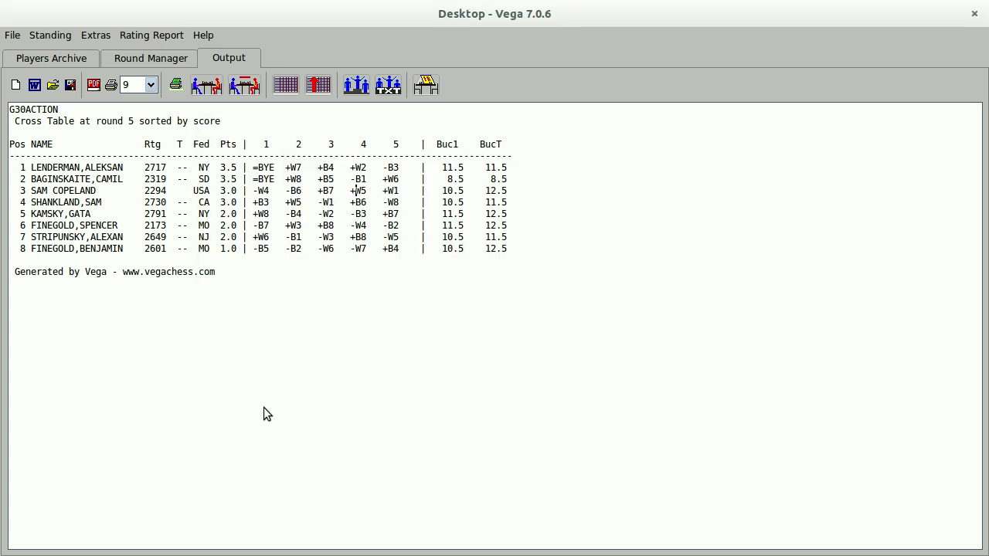
Open the file manager and browse to the Software/vegaprol64 folder.
key(super)
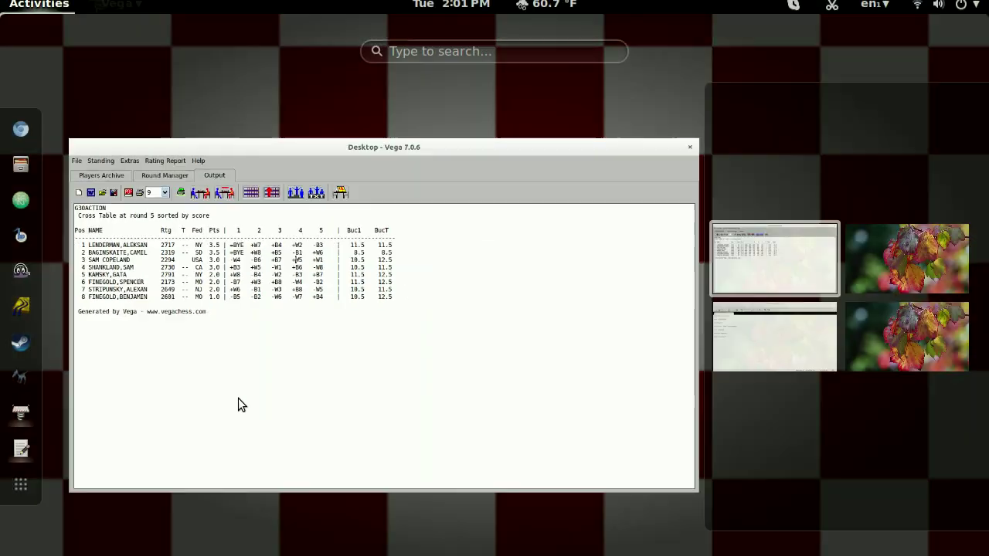
click(22, 207)
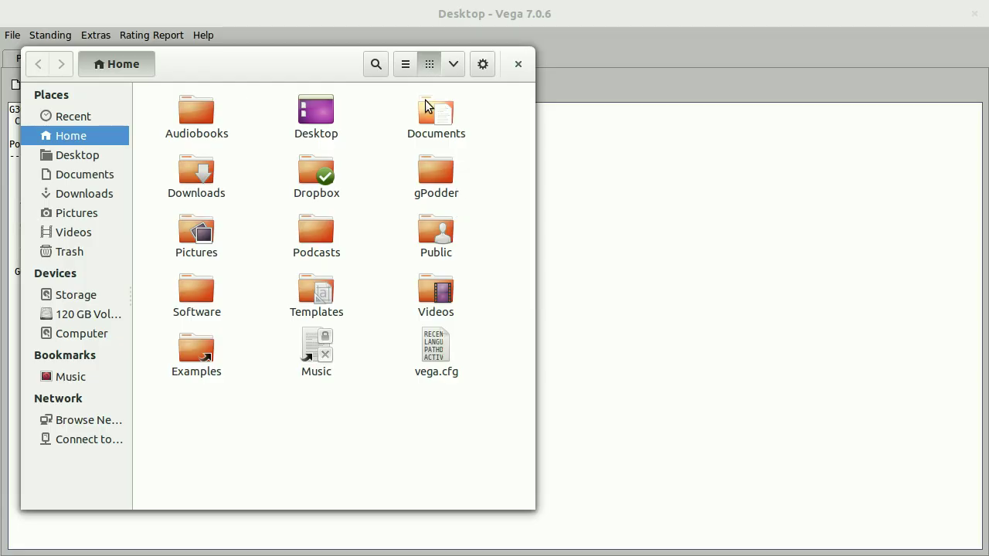
drag(302, 66, 515, 81)
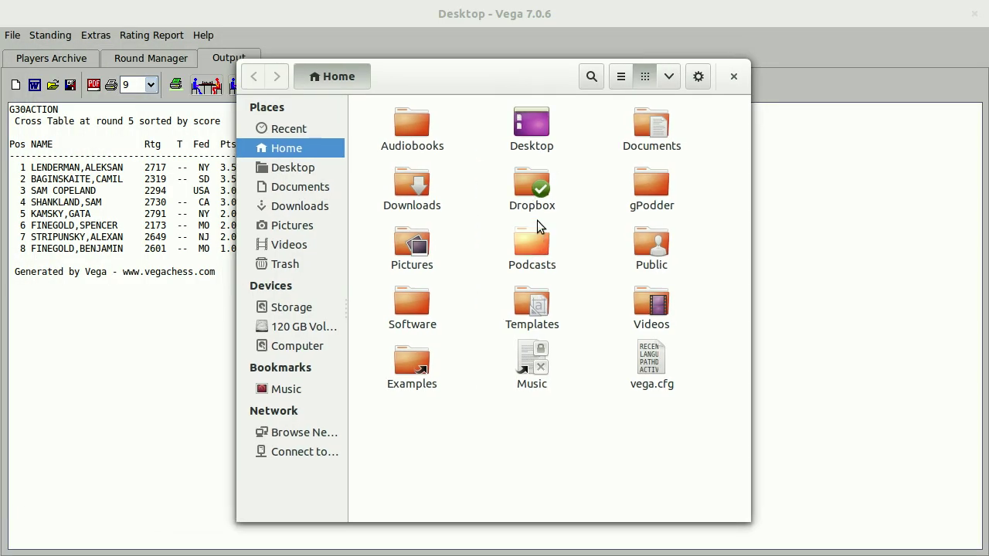
double_click(417, 319)
double_click(639, 123)
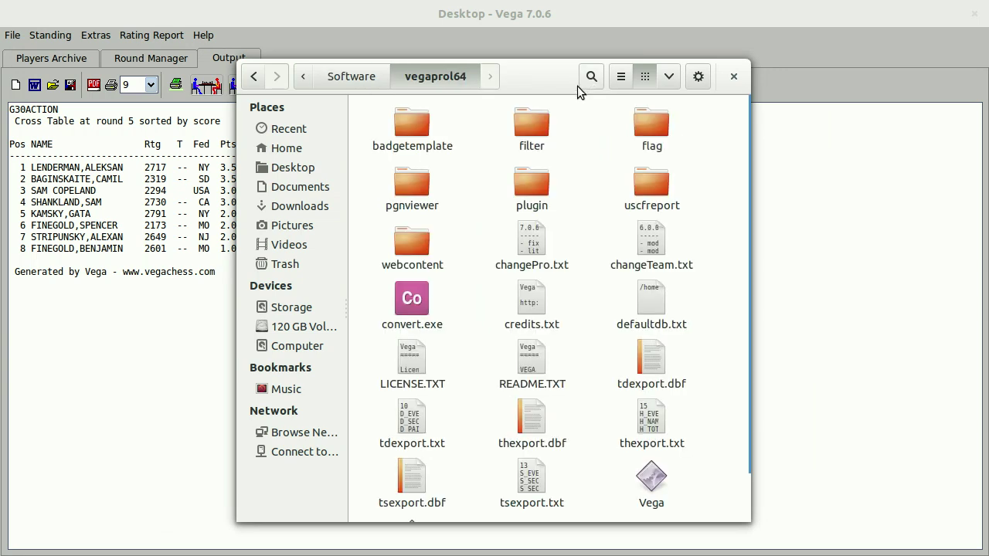
Select the tdexport.dbf, thexport.dbf and tsexport.dbf exports, then close the file manager.
drag(577, 86, 718, 80)
click(793, 358)
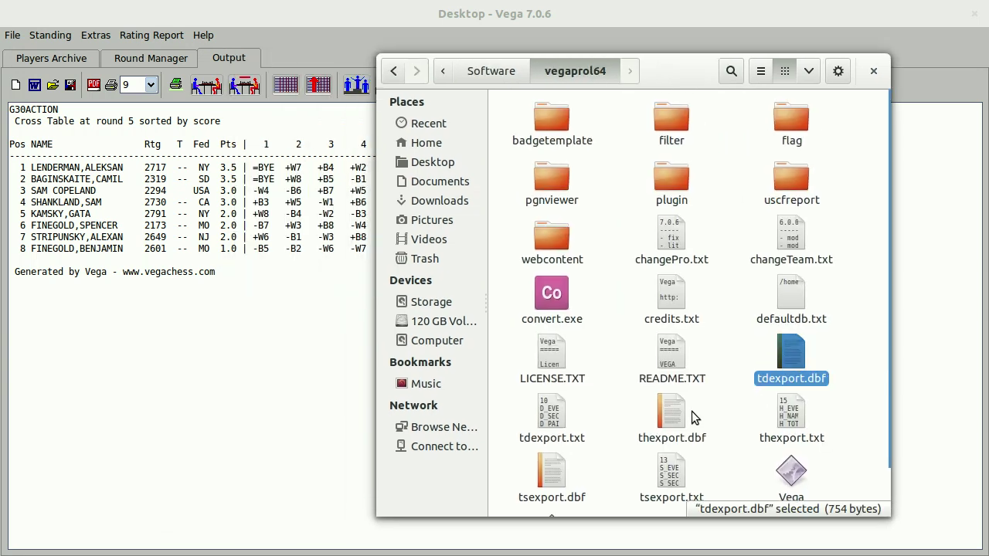
ctrl+click(673, 419)
ctrl+click(558, 483)
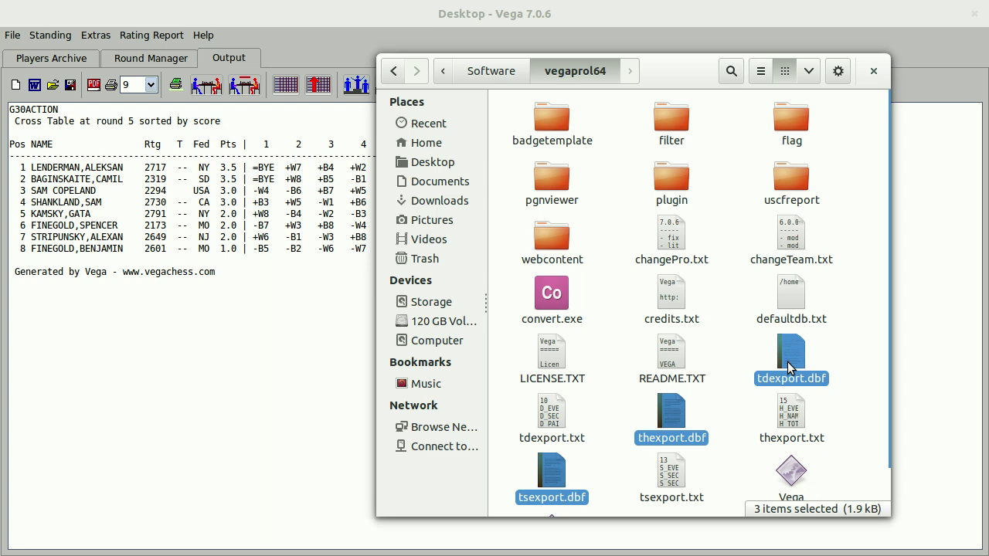
click(873, 72)
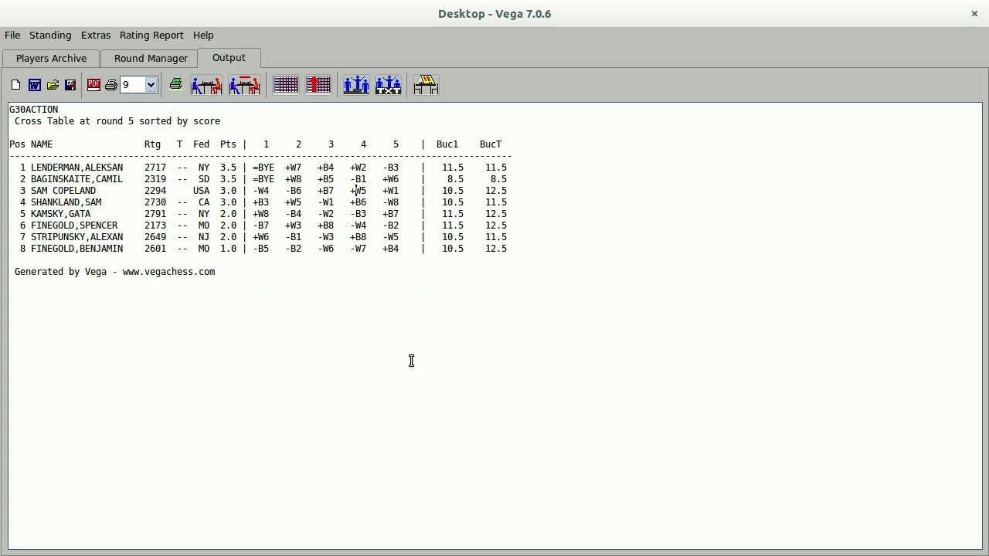
Show the Round Manager with round 5's four board results.
click(174, 57)
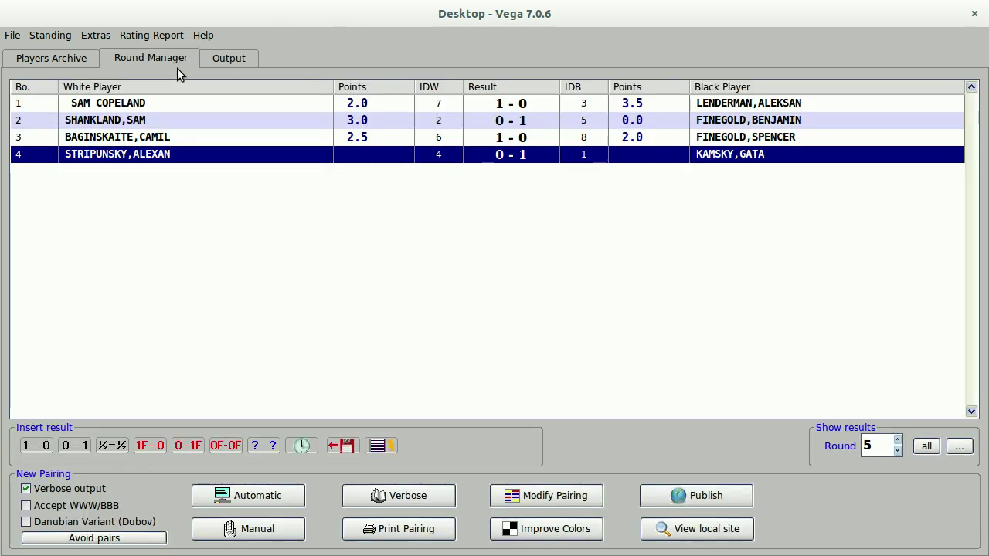